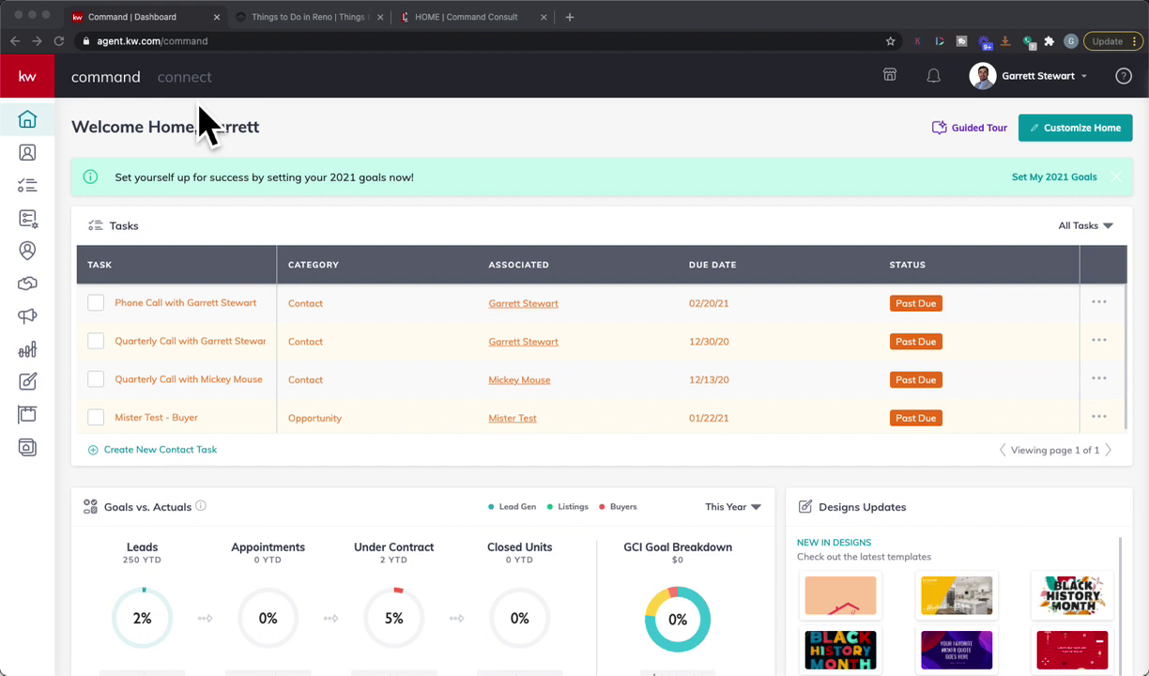
Open the agent site renosparks.kw.com in a new browser tab
{"action": "left_click", "coordinate": [569, 17]}
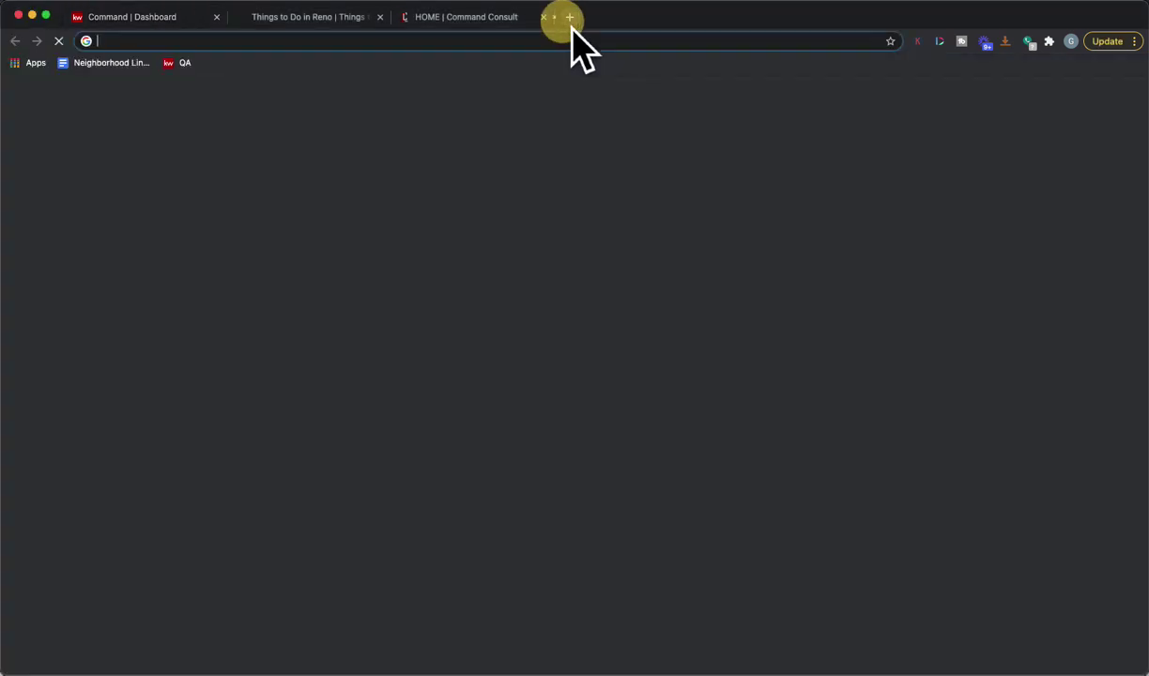
{"action": "type", "text": "REN"}
{"action": "key", "text": "Return"}
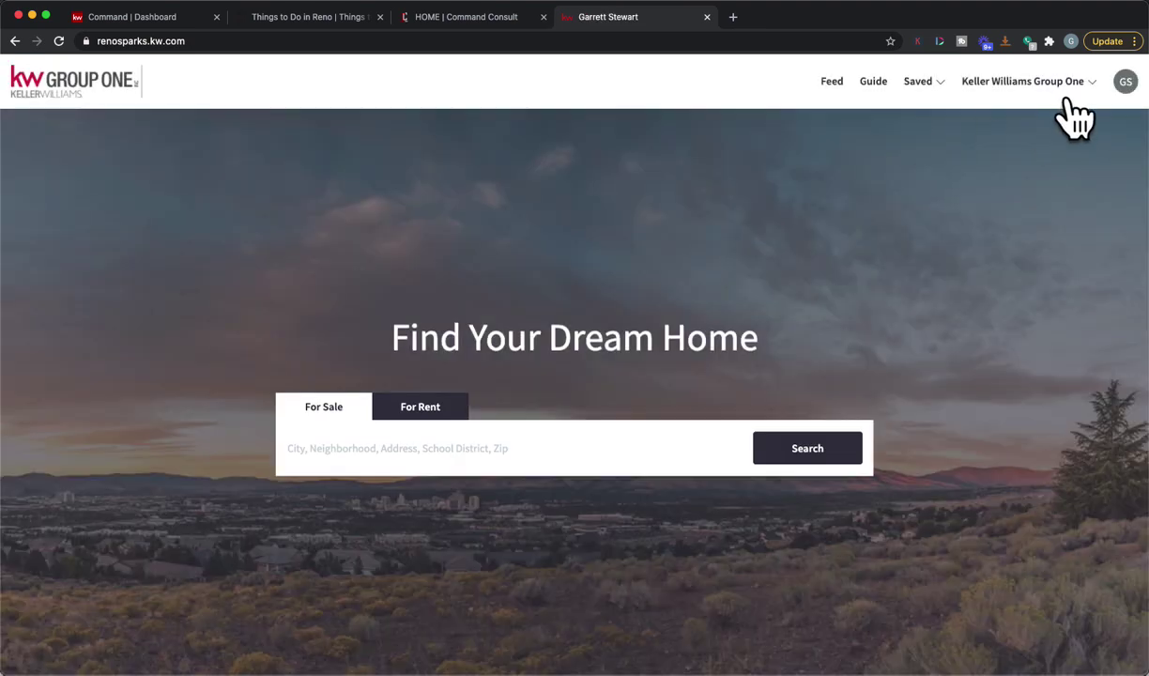
Review the Keller Williams Group One site menu, then switch to the Reno Tahoe Things to Do tab
{"action": "left_click", "coordinate": [1033, 83]}
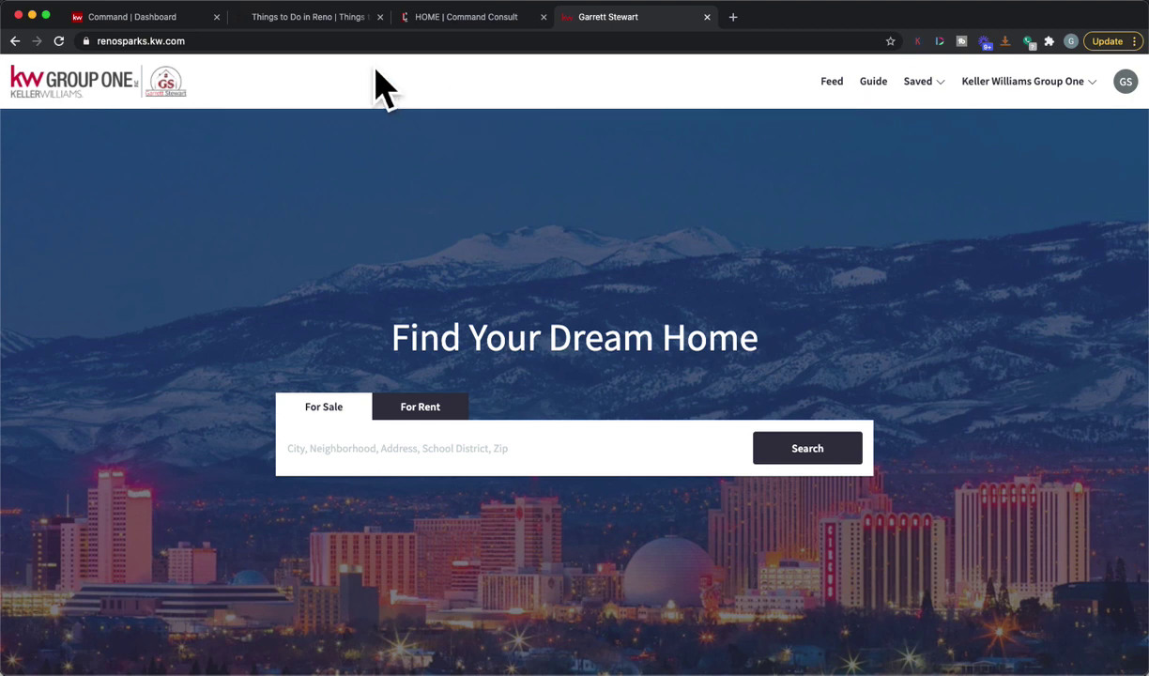
{"action": "left_click", "coordinate": [335, 19]}
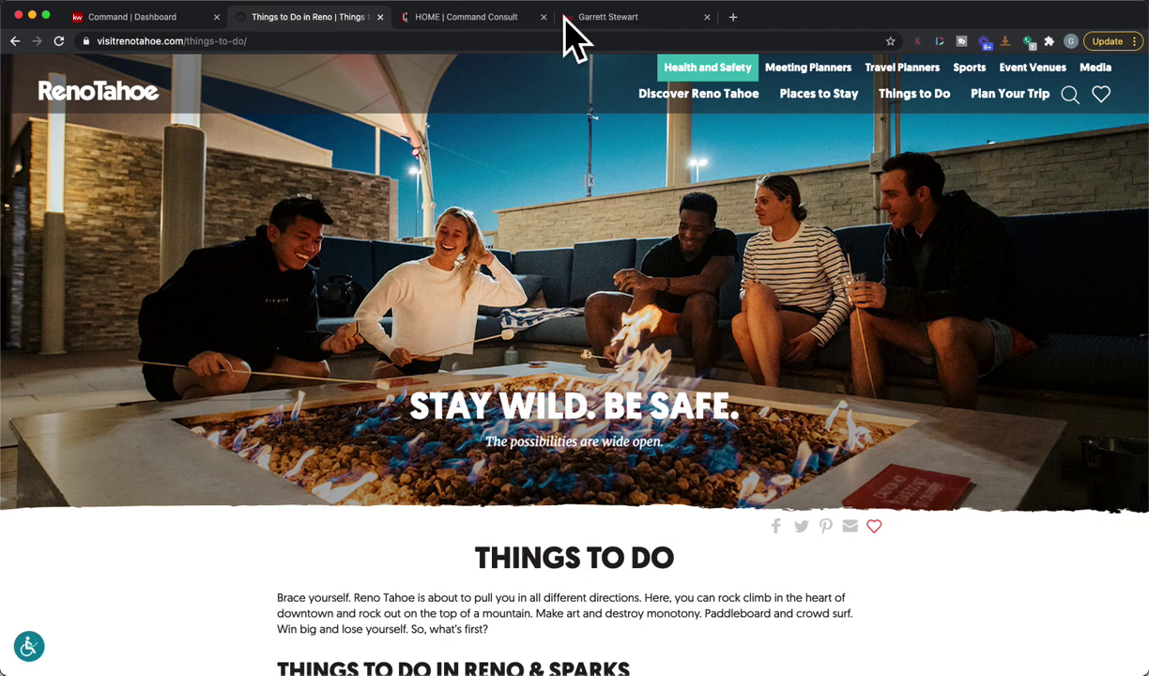
{"action": "left_click", "coordinate": [605, 19]}
{"action": "left_click", "coordinate": [1003, 81]}
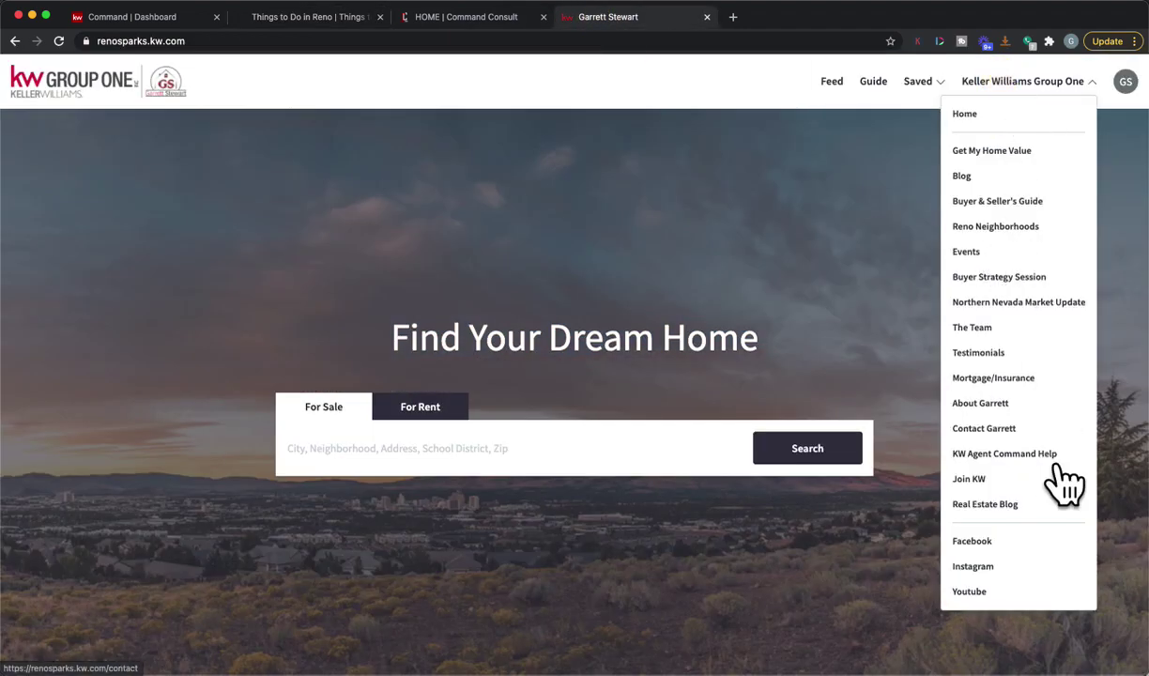
{"action": "left_click", "coordinate": [1005, 262]}
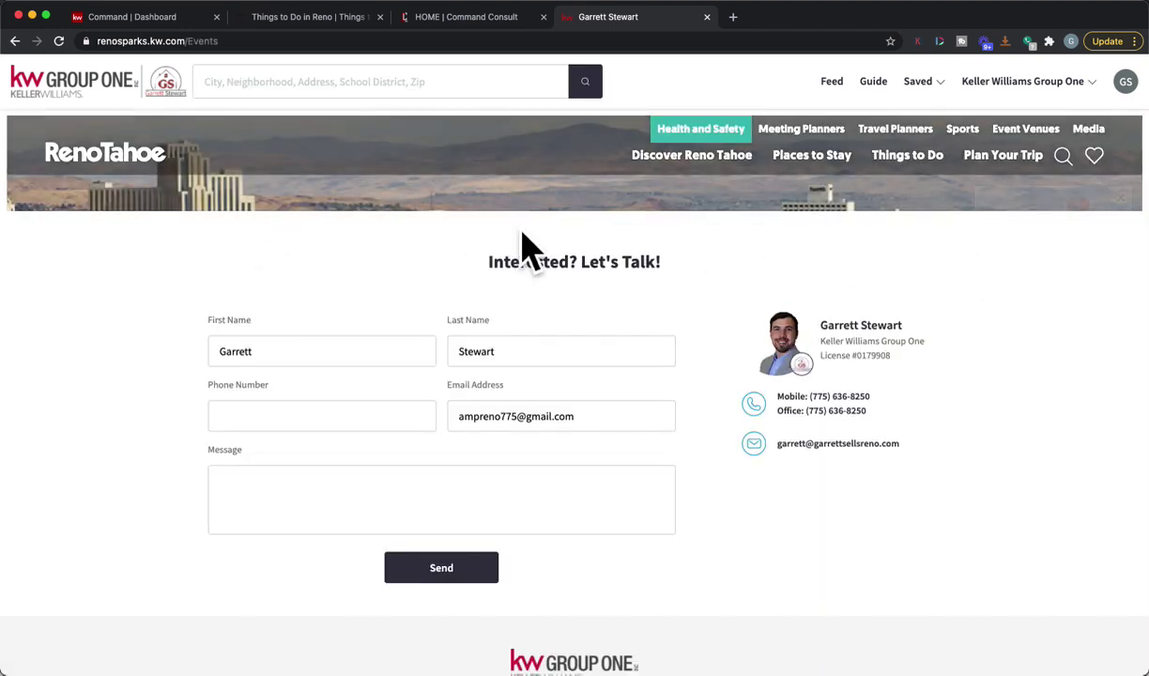
{"action": "scroll", "coordinate": [409, 383], "scroll_direction": "down", "scroll_amount": 3}
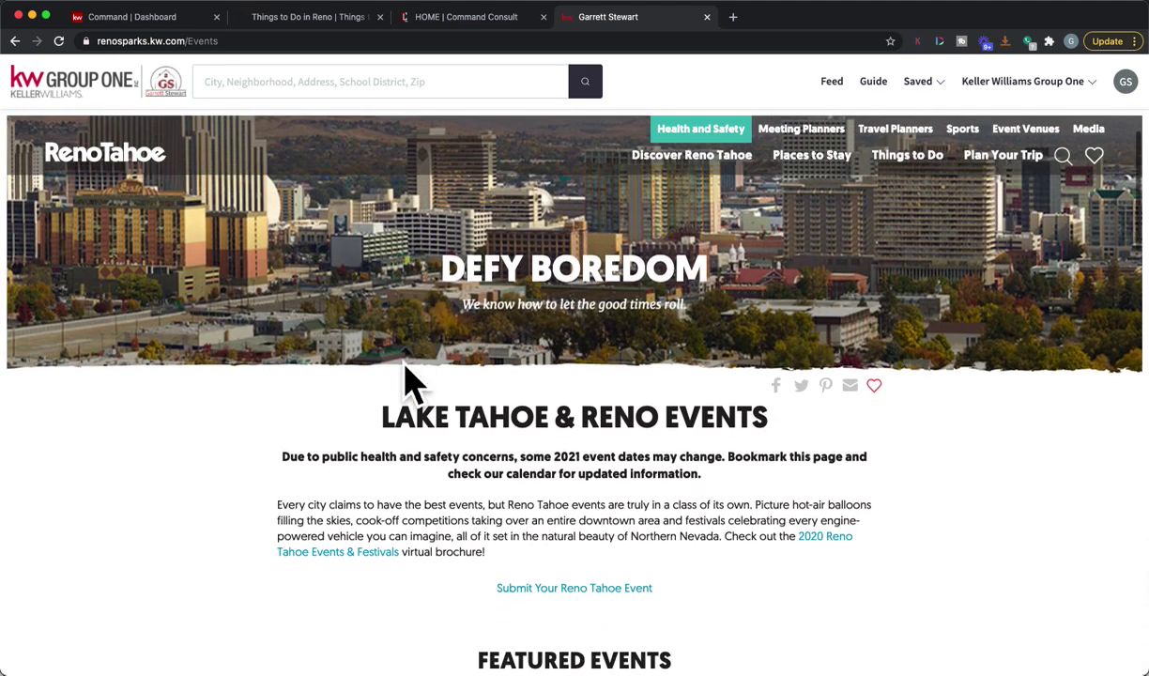
{"action": "scroll", "coordinate": [397, 394], "scroll_direction": "up", "scroll_amount": 3}
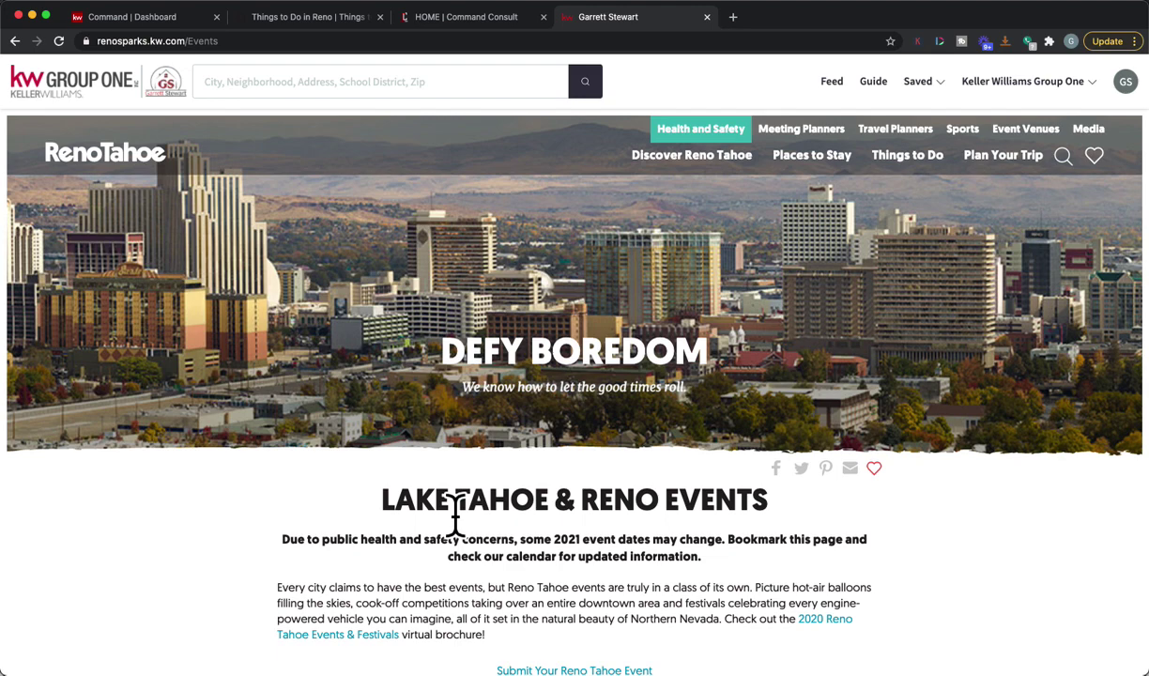
{"action": "scroll", "coordinate": [455, 515], "scroll_direction": "down", "scroll_amount": 1}
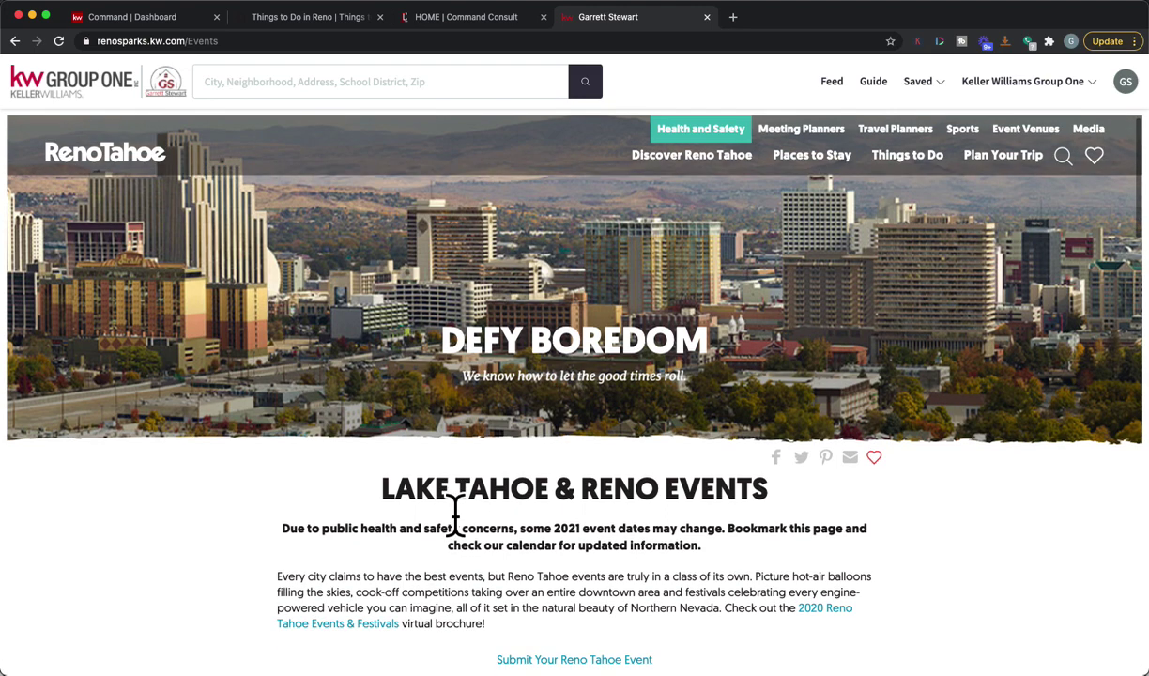
{"action": "scroll", "coordinate": [456, 515], "scroll_direction": "down", "scroll_amount": 10}
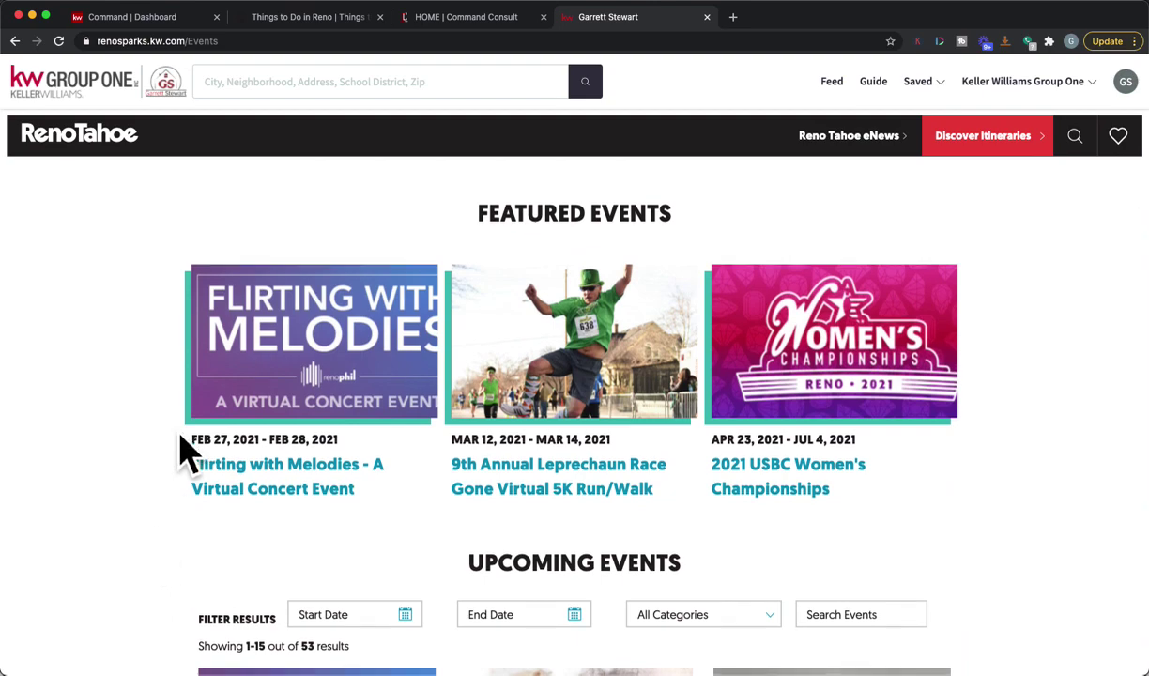
{"action": "scroll", "coordinate": [185, 451], "scroll_direction": "down", "scroll_amount": 2}
{"action": "scroll", "coordinate": [185, 450], "scroll_direction": "up", "scroll_amount": 10}
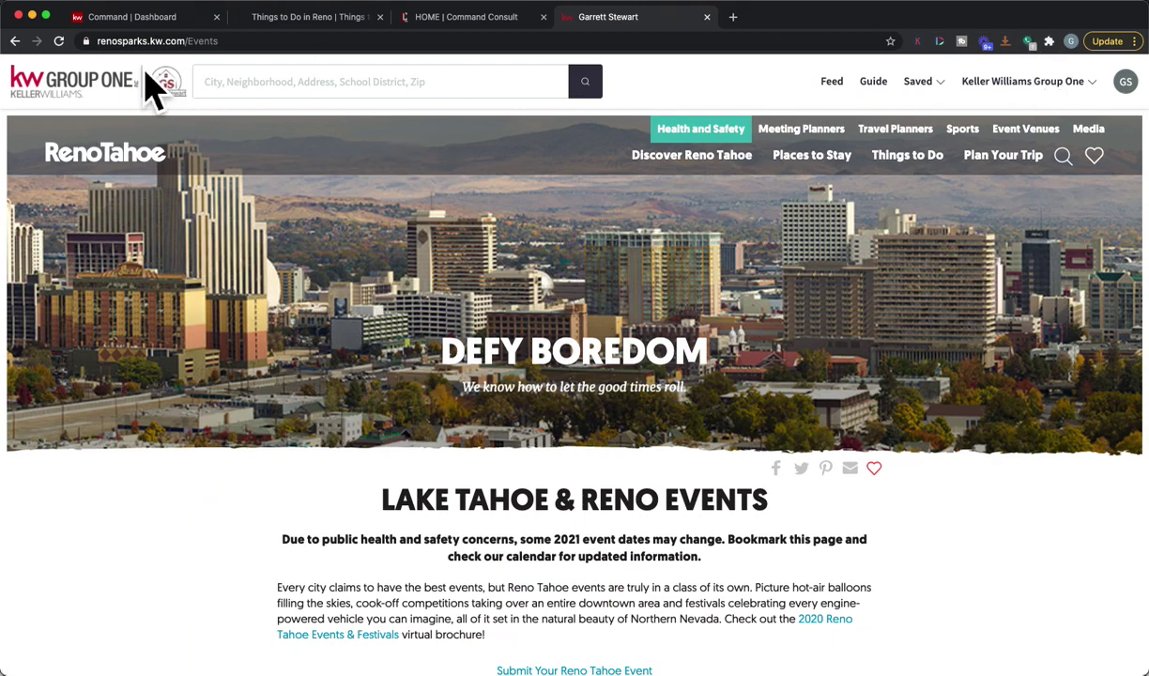
{"action": "left_click", "coordinate": [333, 17]}
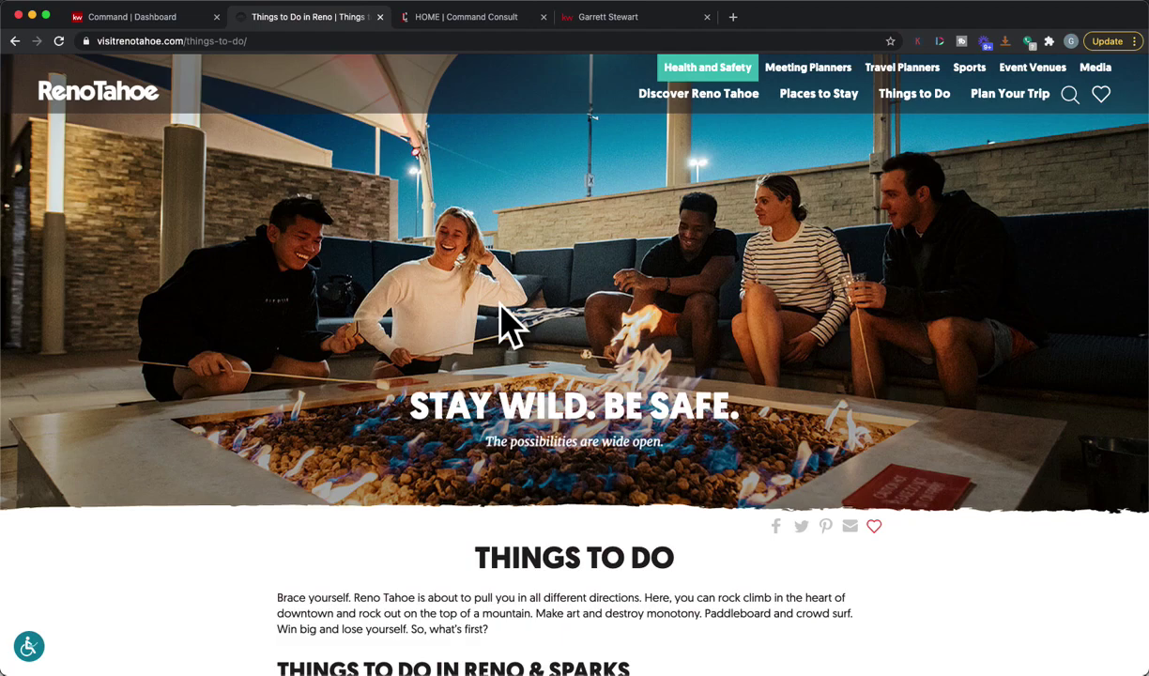
{"action": "scroll", "coordinate": [321, 610], "scroll_direction": "down", "scroll_amount": 10}
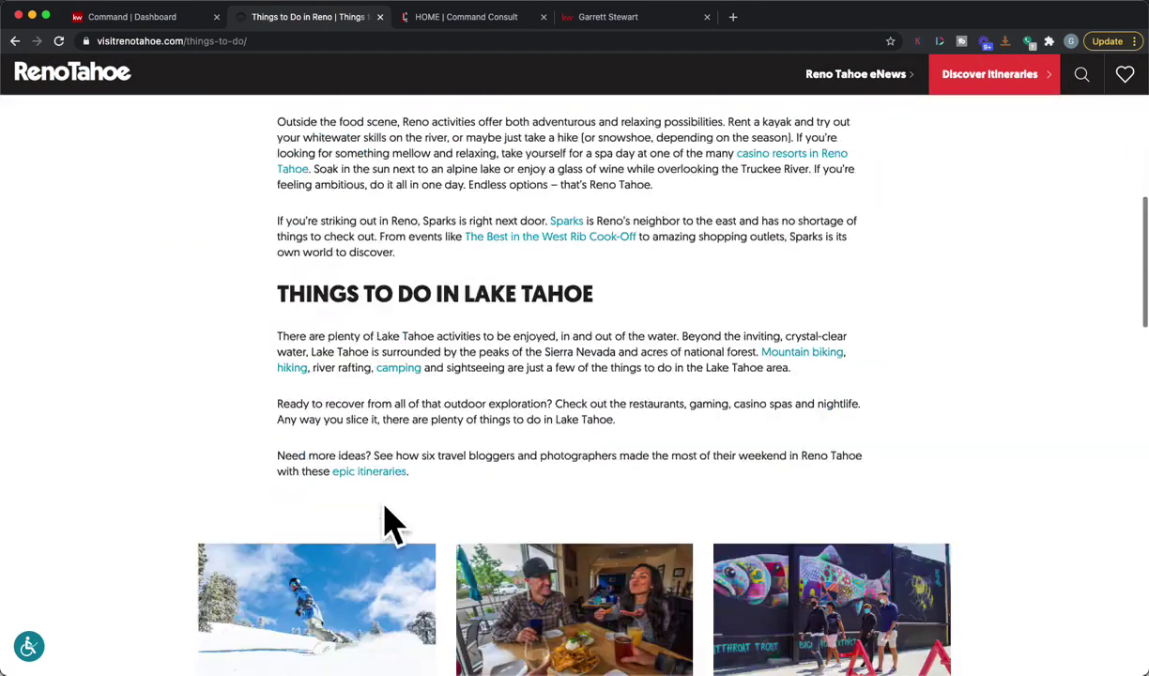
{"action": "scroll", "coordinate": [394, 526], "scroll_direction": "down", "scroll_amount": 6}
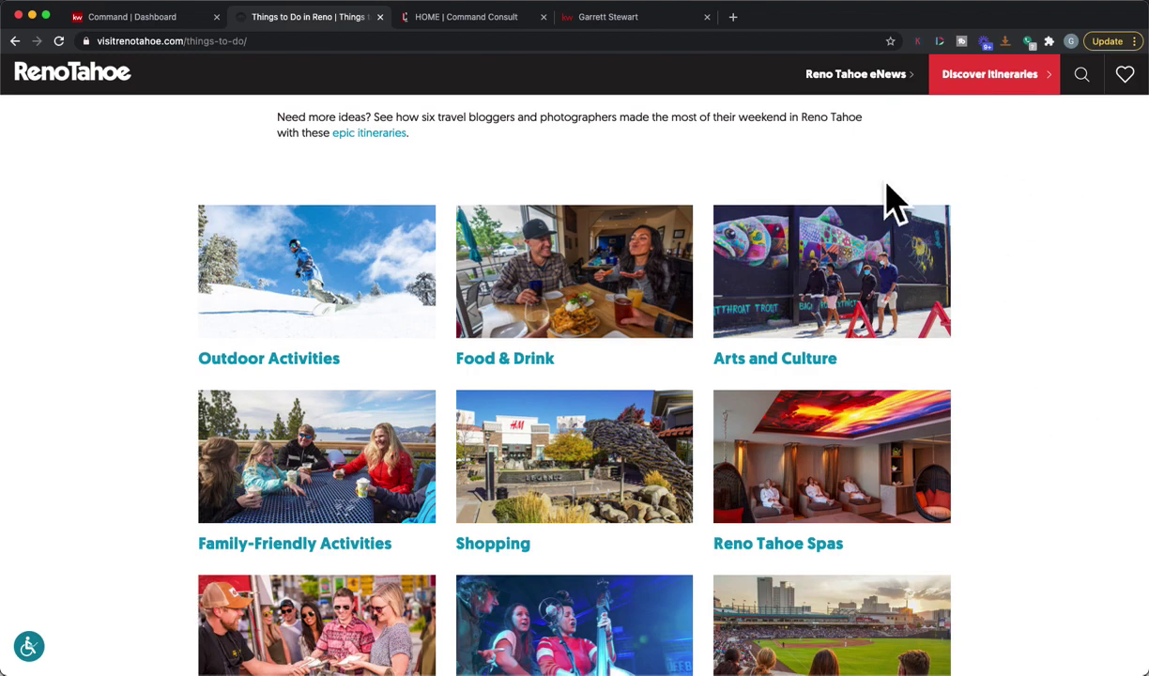
{"action": "scroll", "coordinate": [893, 200], "scroll_direction": "up", "scroll_amount": 15}
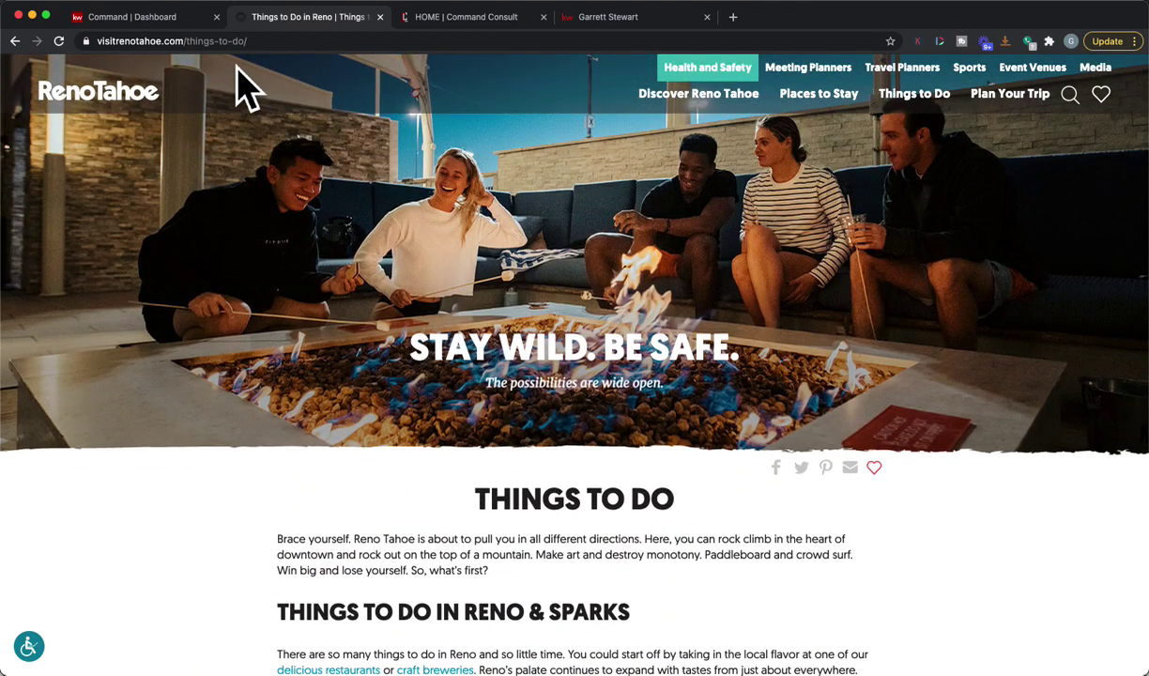
From the dashboard's Consumer area, create a new page on My Agent Site
{"action": "left_click", "coordinate": [159, 21]}
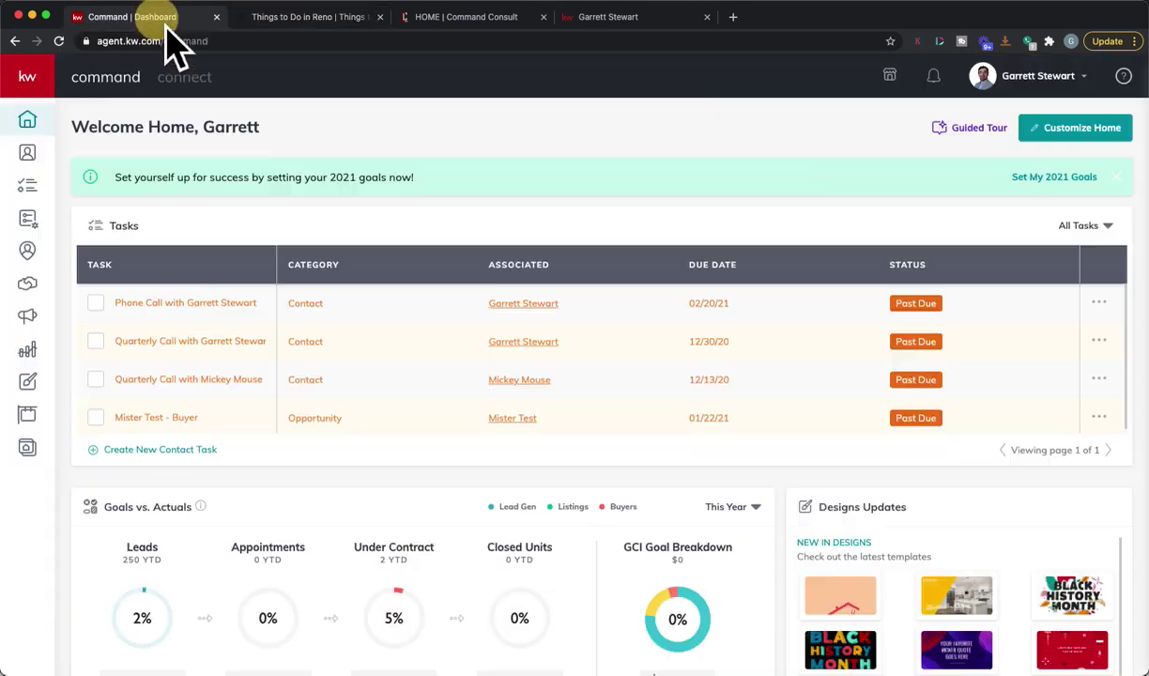
{"action": "left_click", "coordinate": [55, 462]}
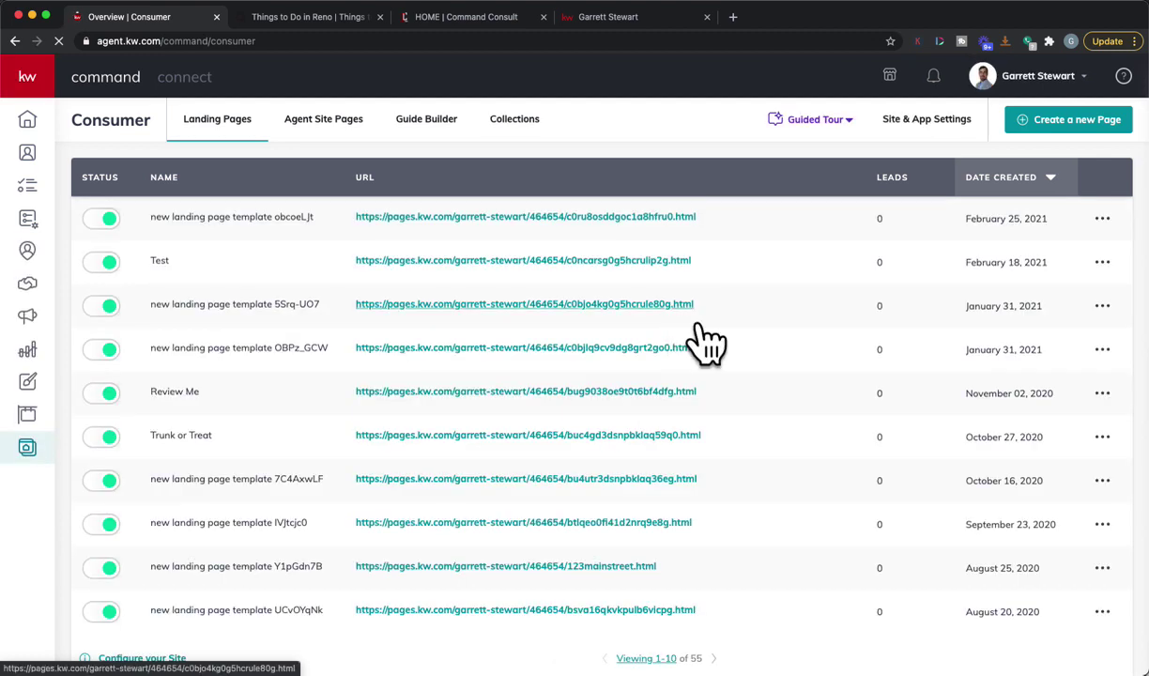
{"action": "left_click", "coordinate": [1069, 124]}
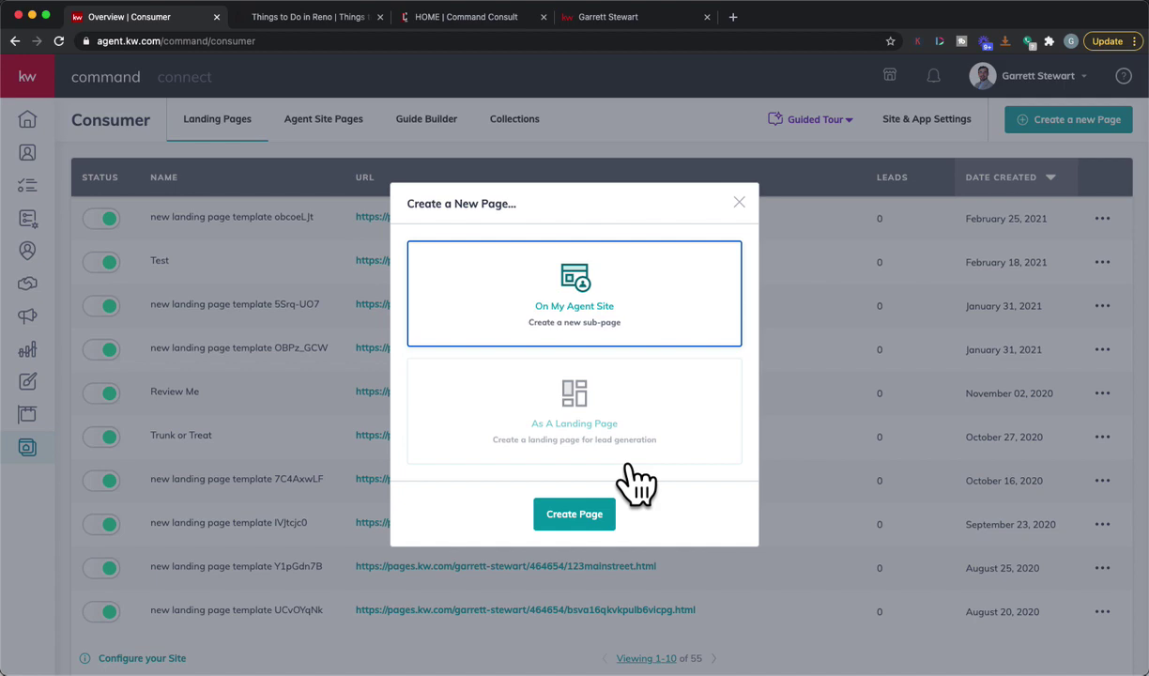
{"action": "left_click", "coordinate": [608, 528]}
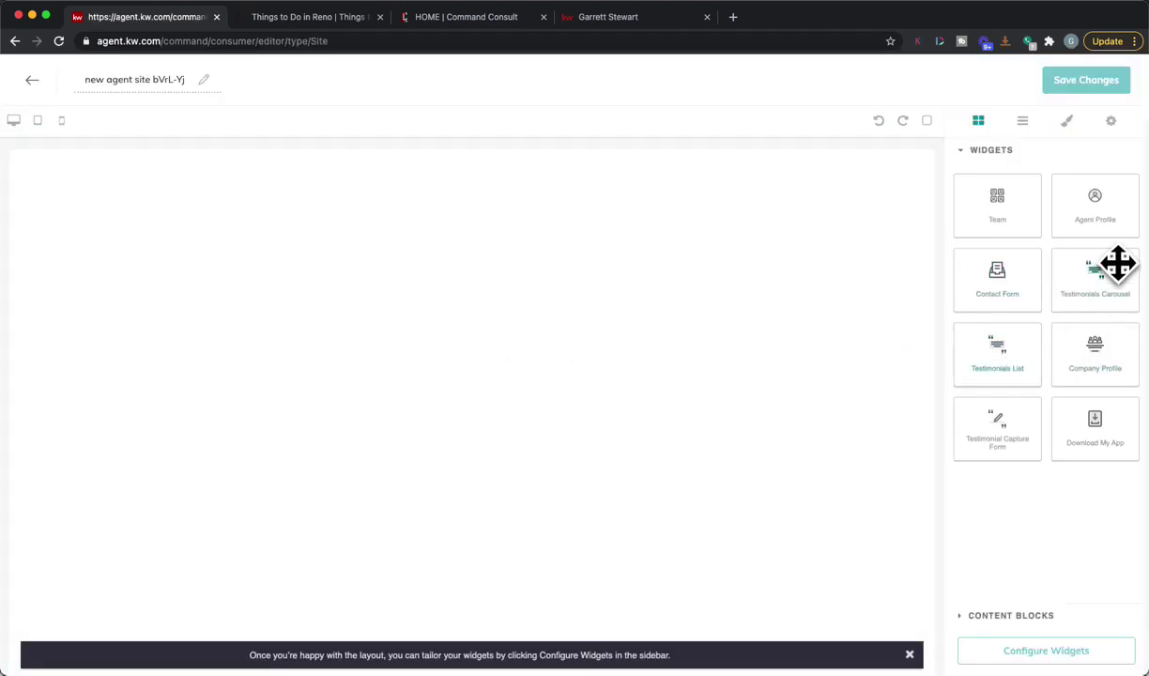
Add a text block and the Download My App widget to the blank page
{"action": "left_click", "coordinate": [1012, 616]}
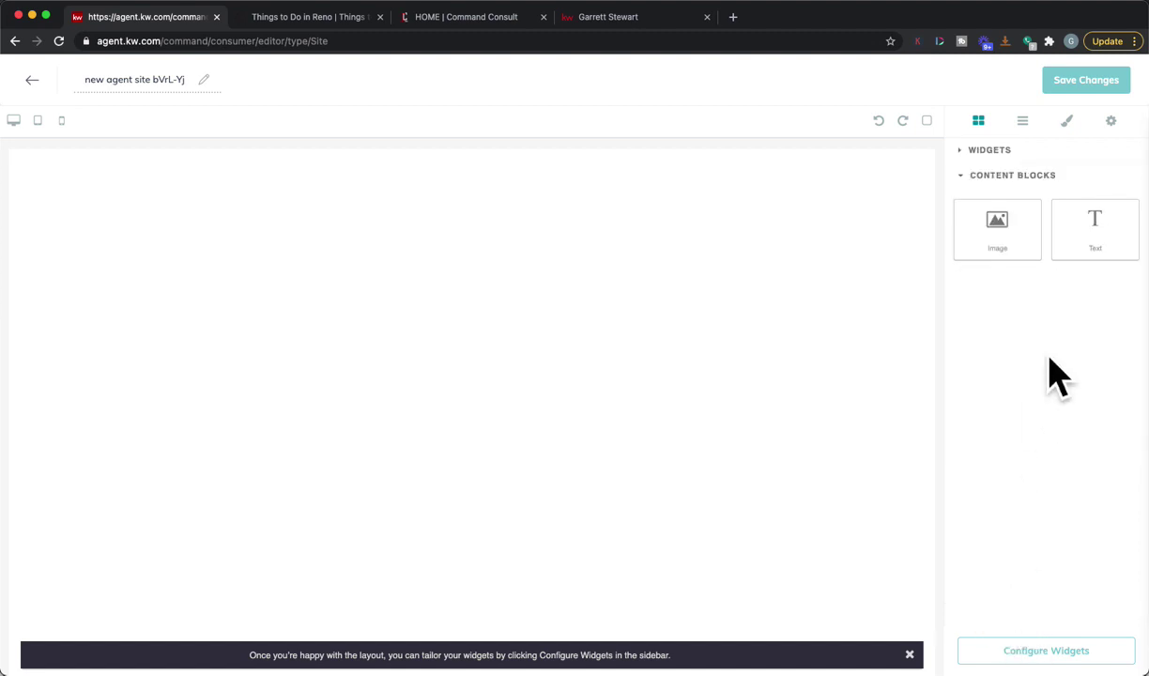
{"action": "left_click_drag", "start_coordinate": [1101, 265], "coordinate": [789, 246]}
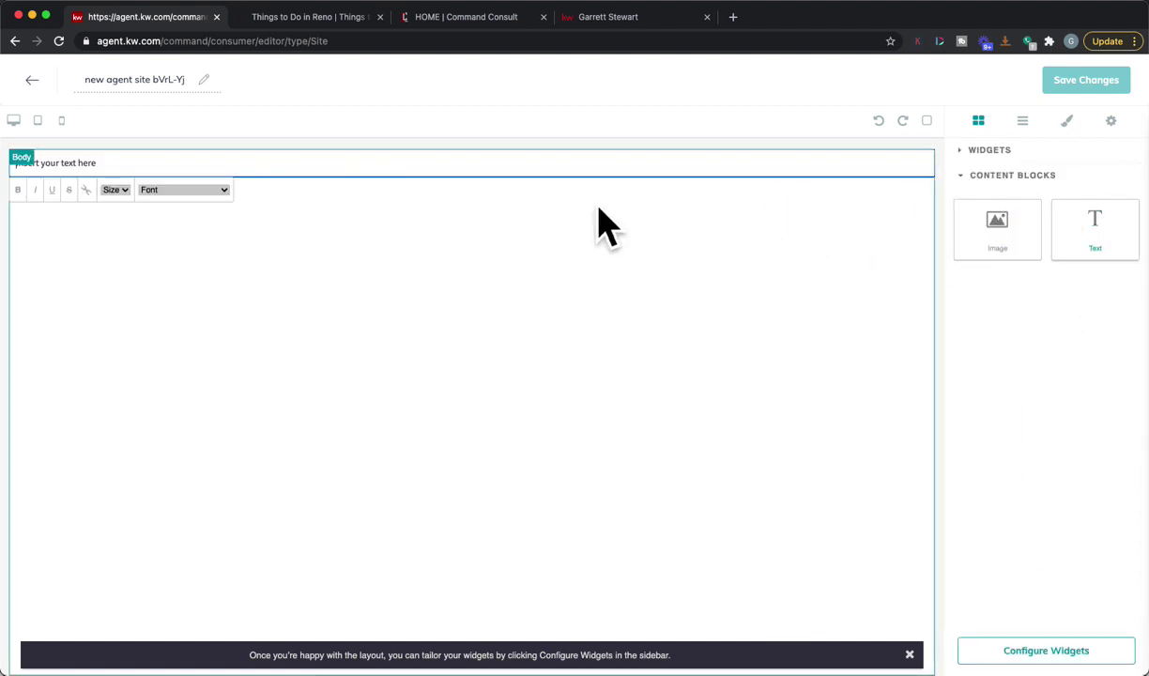
{"action": "left_click", "coordinate": [1016, 177]}
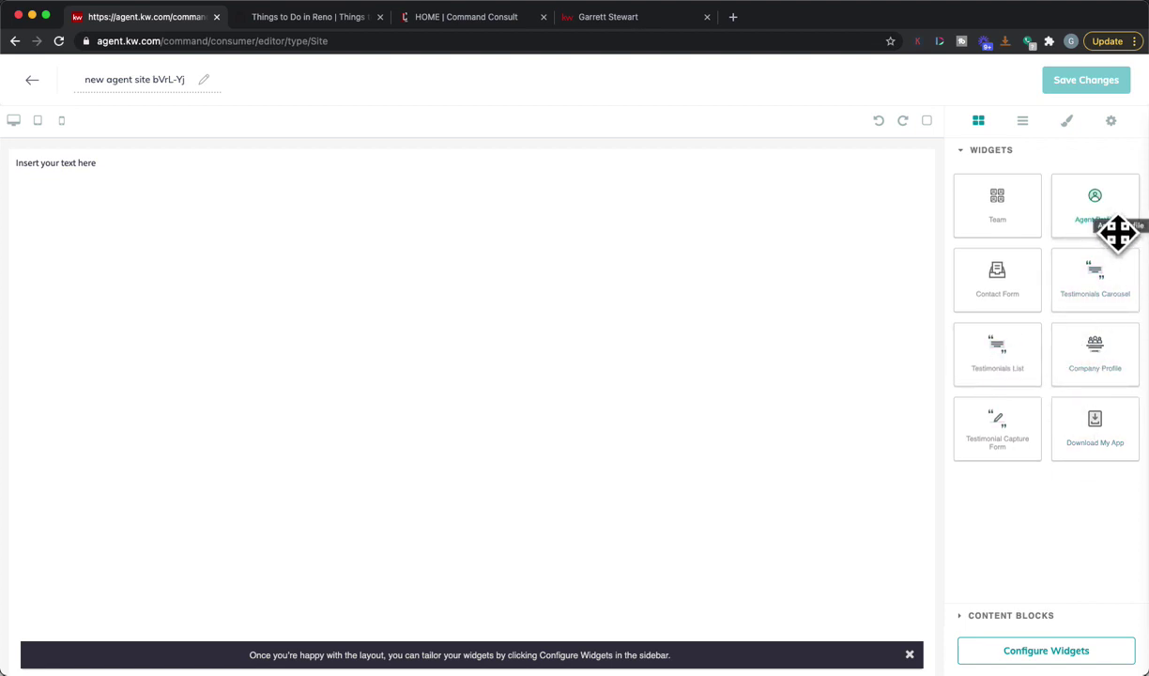
{"action": "left_click_drag", "start_coordinate": [1131, 462], "coordinate": [826, 432]}
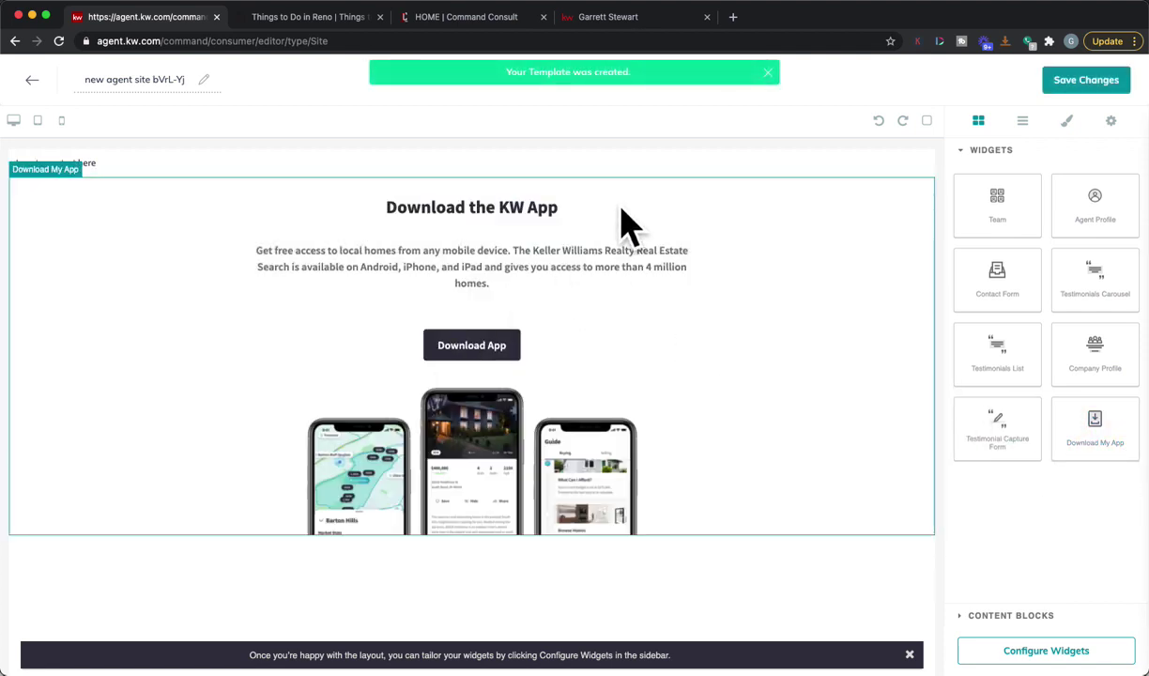
Clear the 'Insert your text here' placeholder from the text block
{"action": "left_click", "coordinate": [566, 174]}
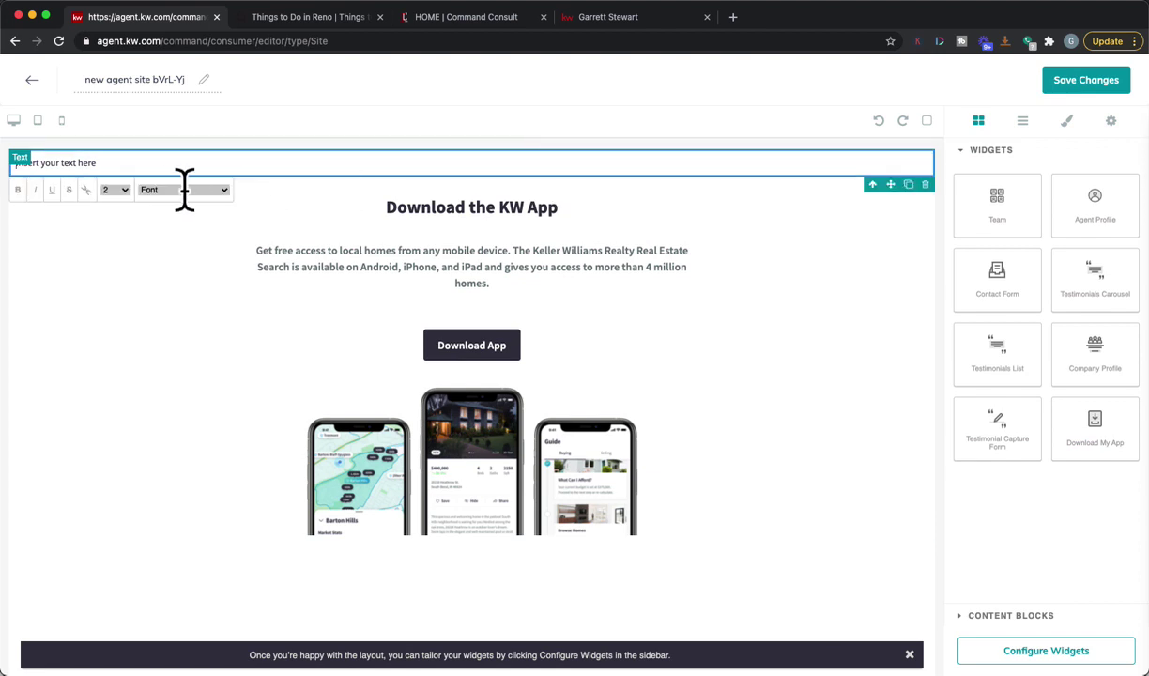
{"action": "triple_click", "coordinate": [122, 169]}
{"action": "key", "text": "BackSpace"}
On Command Consult, go to More > Resources and open 'Code for Sites and Landing Pages'
{"action": "left_click", "coordinate": [441, 18]}
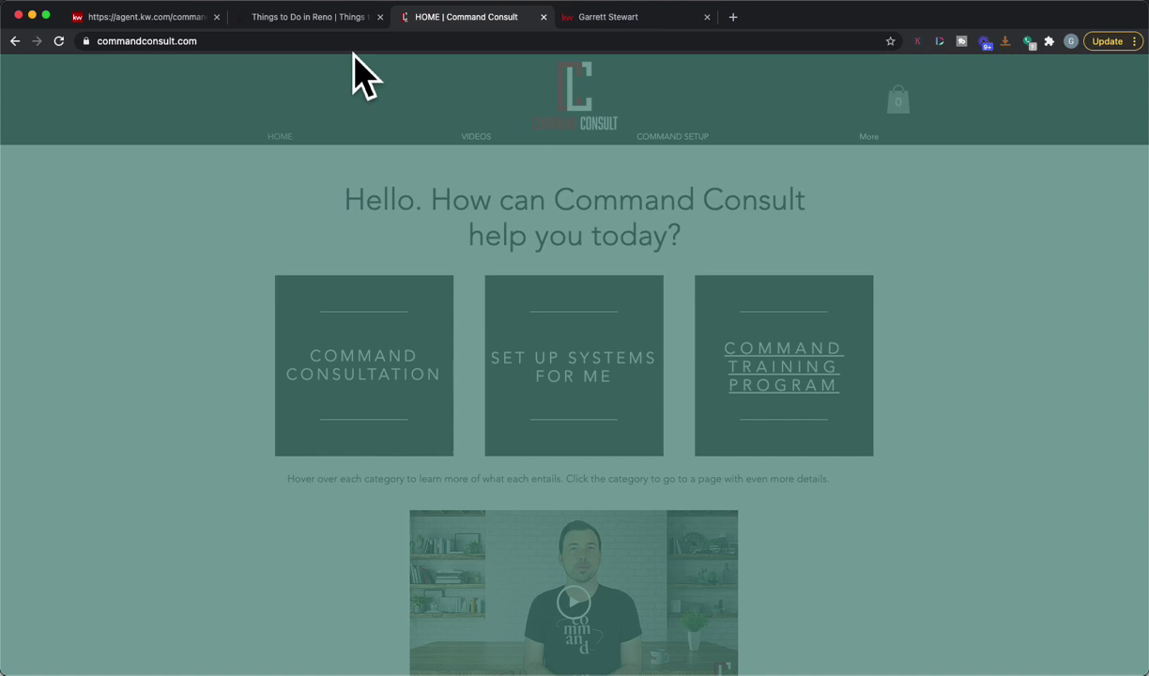
{"action": "left_click", "coordinate": [1122, 87]}
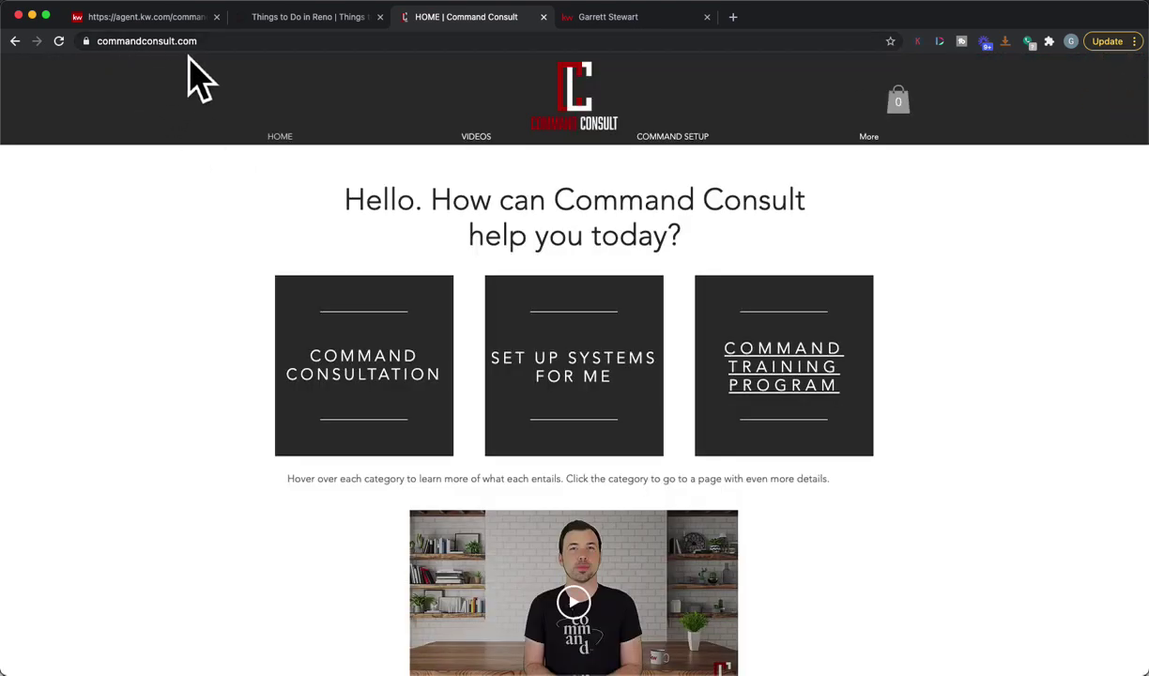
{"action": "mouse_move", "coordinate": [877, 148]}
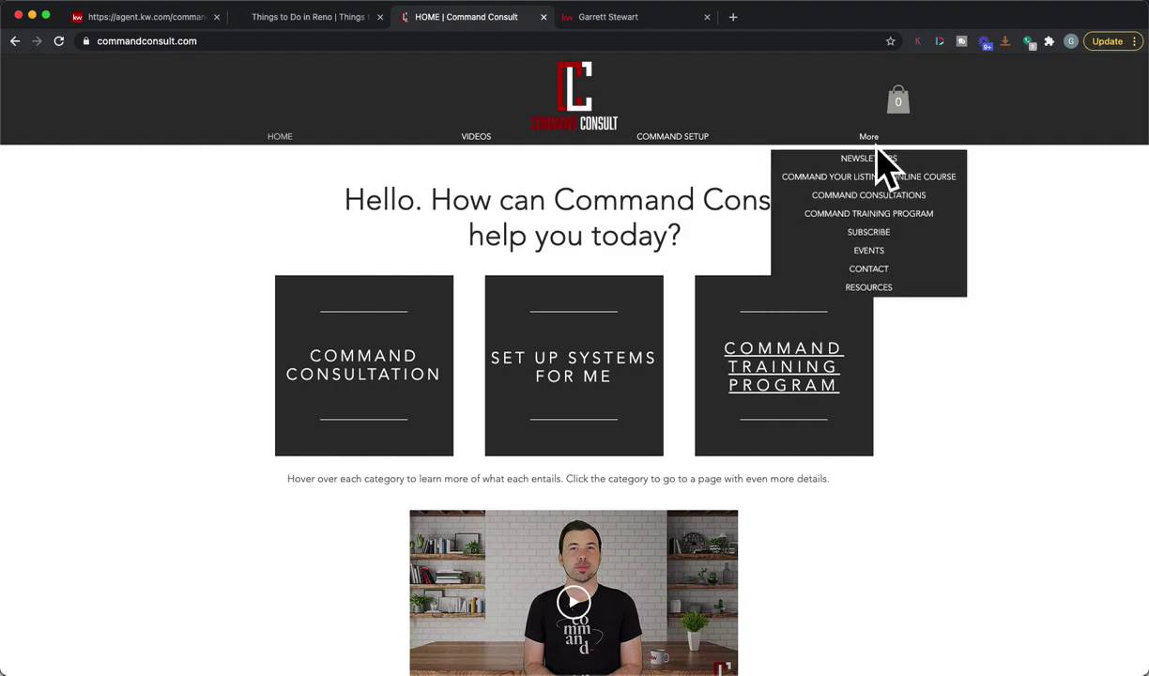
{"action": "left_click", "coordinate": [885, 291]}
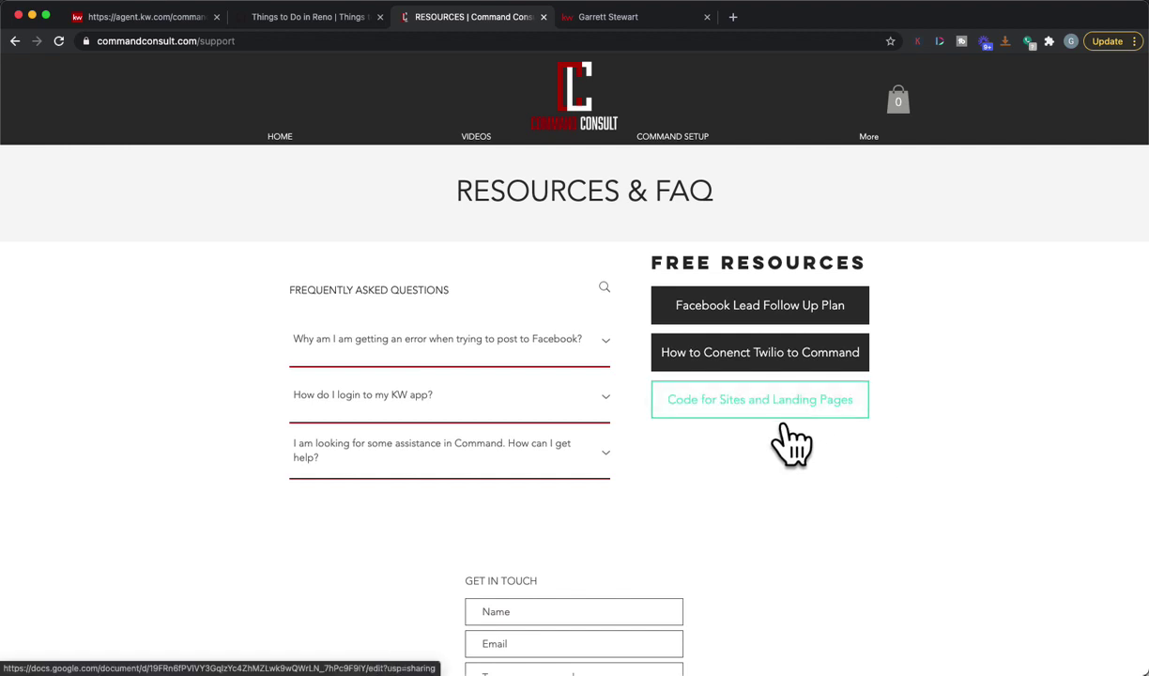
{"action": "left_click", "coordinate": [793, 411]}
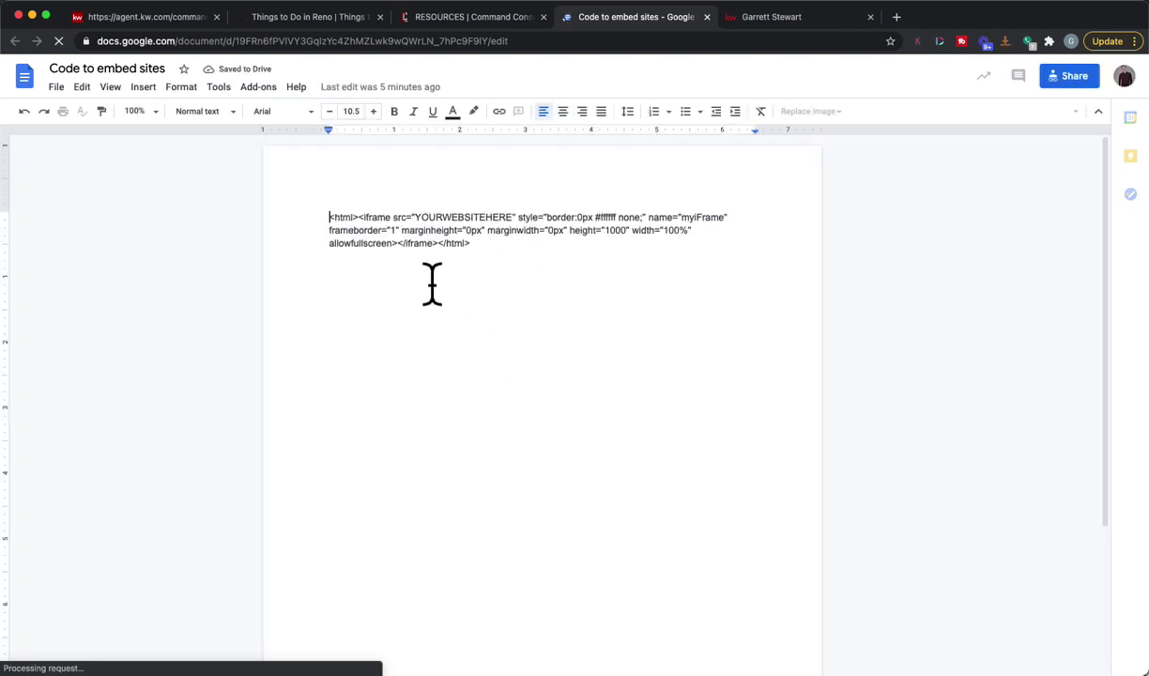
Copy the iframe snippet with the YOURWEBSITEHERE source from the Google Doc
{"action": "mouse_move", "coordinate": [330, 236]}
{"action": "left_mouse_down"}
{"action": "mouse_move", "coordinate": [461, 259]}
{"action": "mouse_move", "coordinate": [327, 232]}
{"action": "left_mouse_up"}
{"action": "key", "text": "super+c"}
{"action": "left_click", "coordinate": [528, 262]}
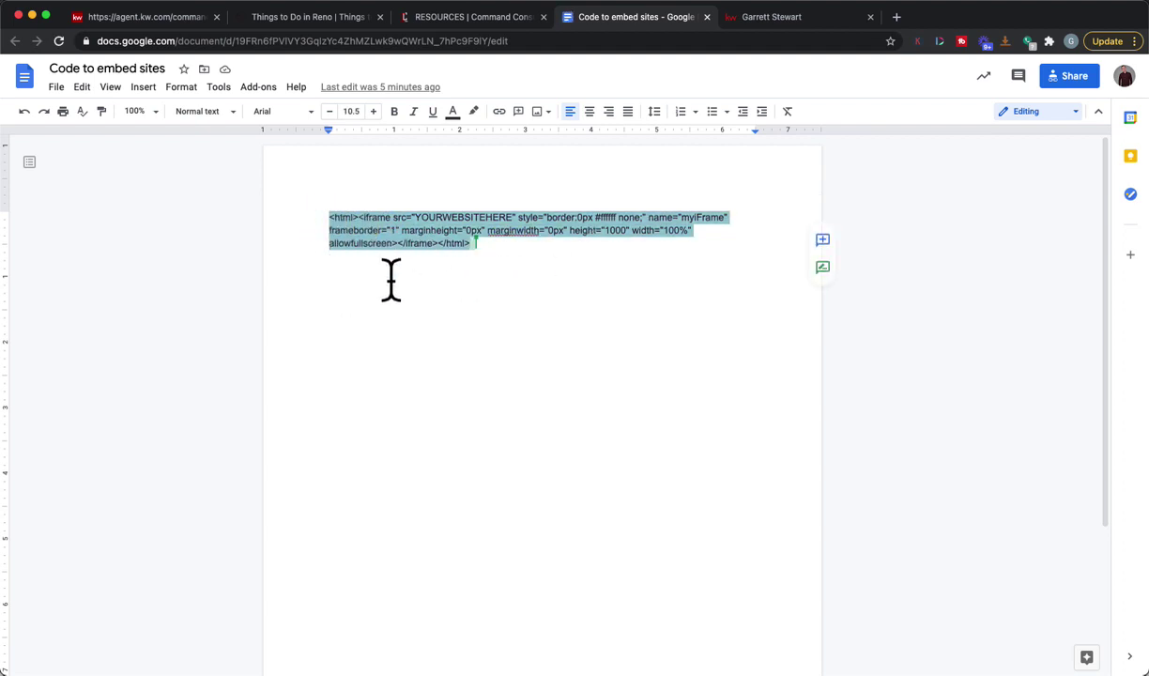
Paste the iframe code into the text block and delete the YOURWEBSITEHERE placeholder
{"action": "left_click", "coordinate": [180, 19]}
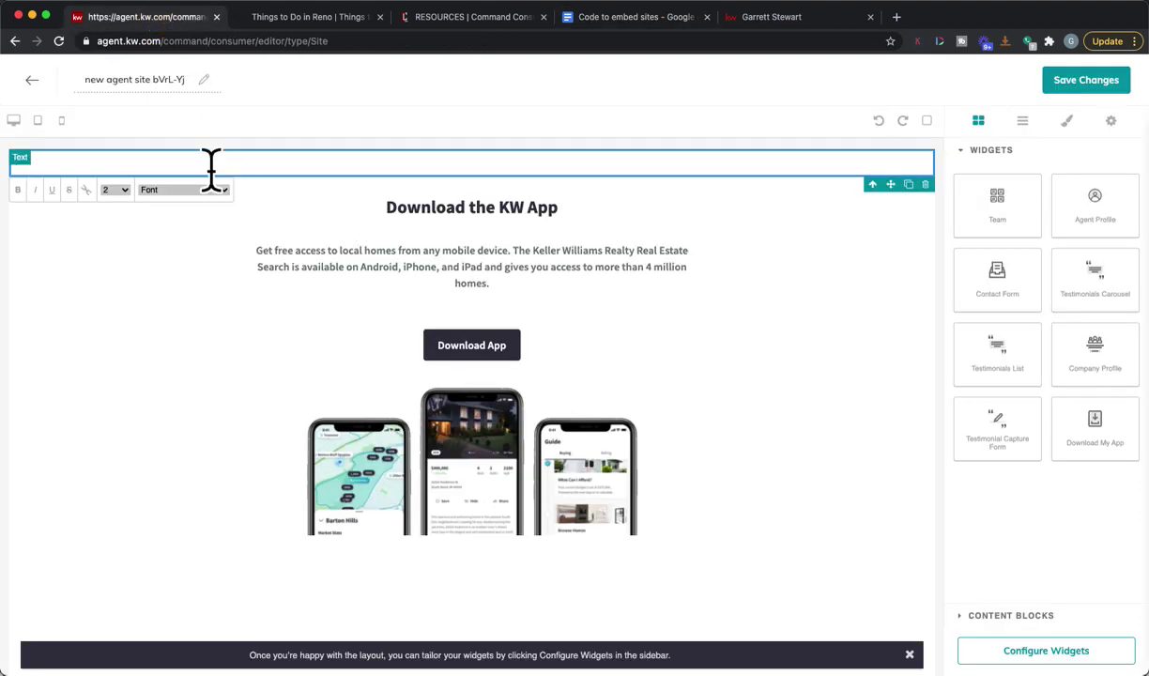
{"action": "key", "text": "super+v"}
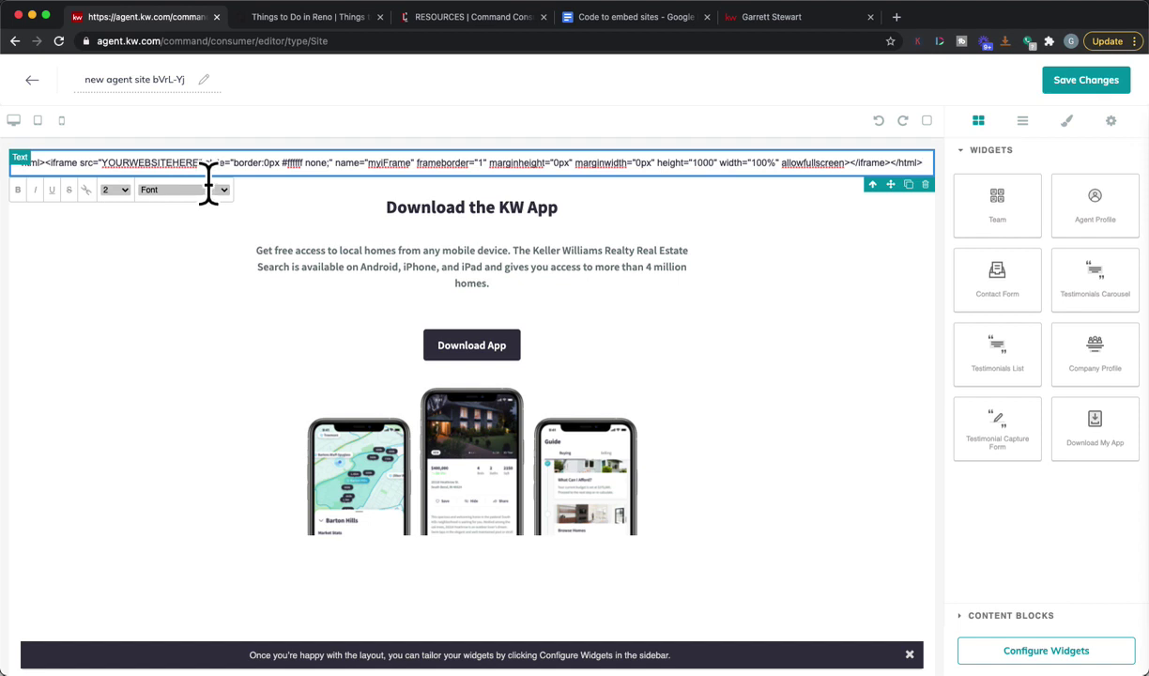
{"action": "left_click_drag", "start_coordinate": [201, 164], "coordinate": [101, 163]}
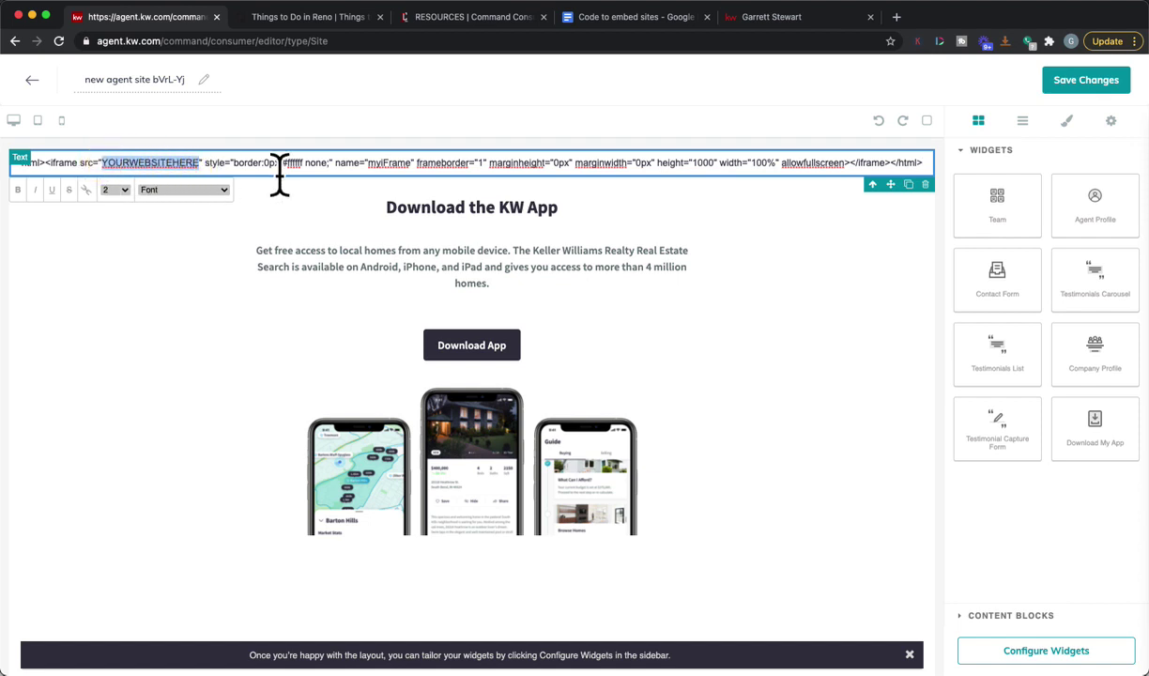
{"action": "key", "text": "BackSpace"}
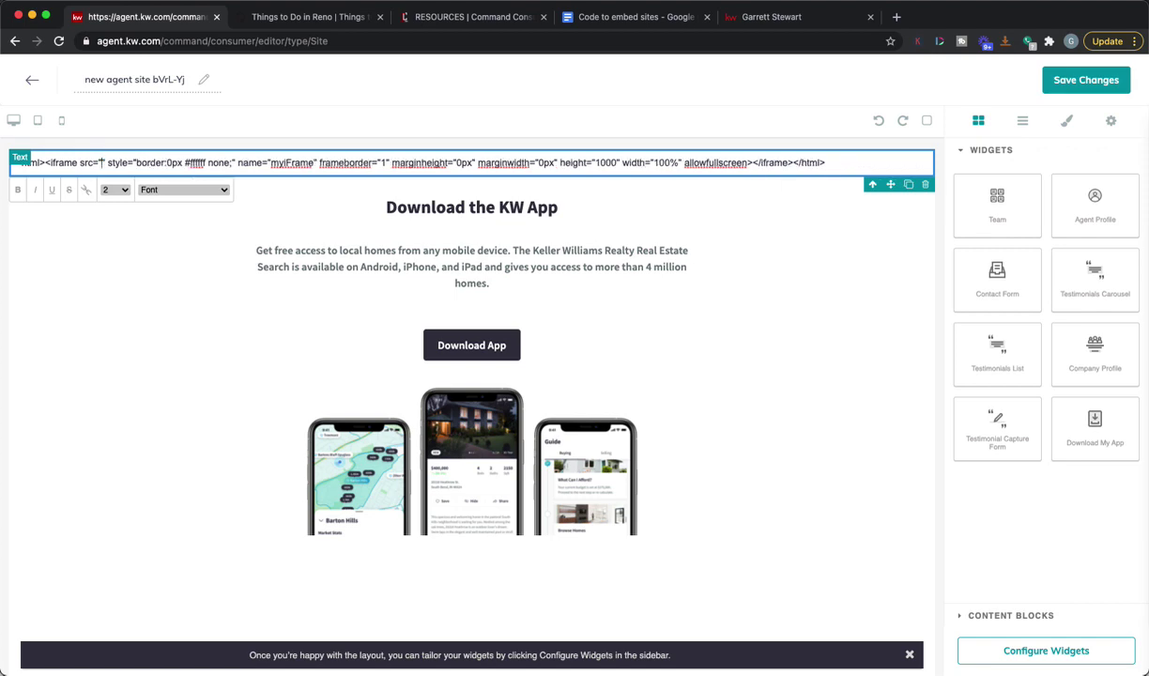
Copy the visitrenotahoe.com/things-to-do/ address and paste it as the iframe src
{"action": "left_click", "coordinate": [310, 17]}
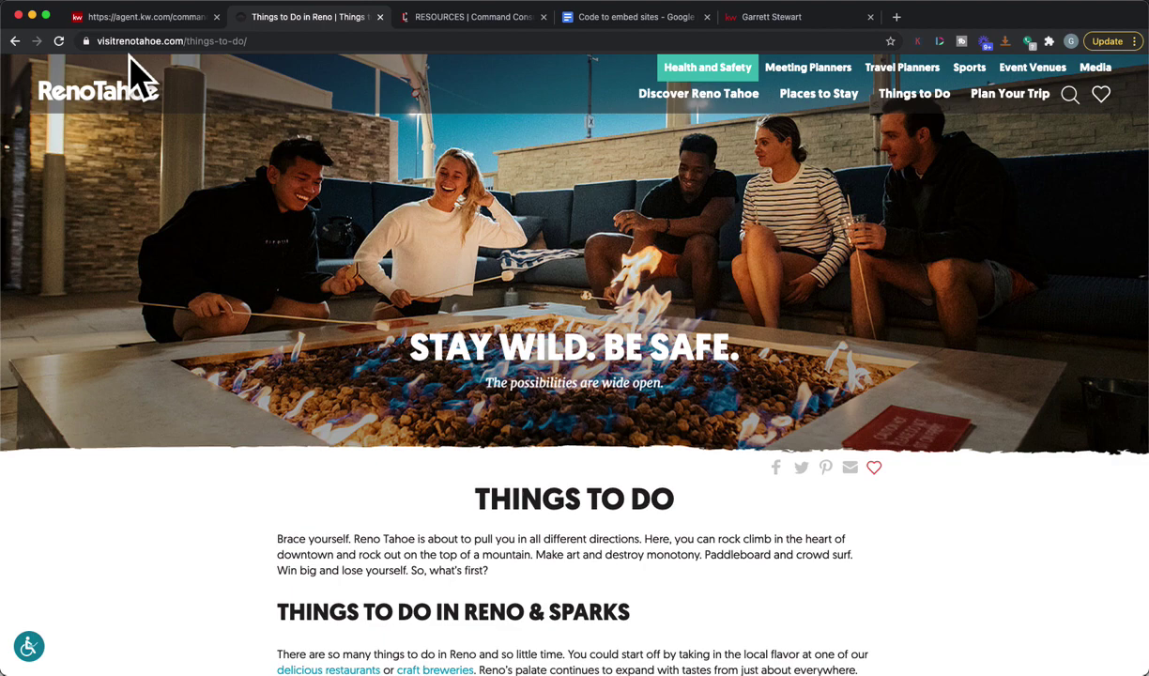
{"action": "left_click", "coordinate": [206, 47]}
{"action": "key", "text": "super+c"}
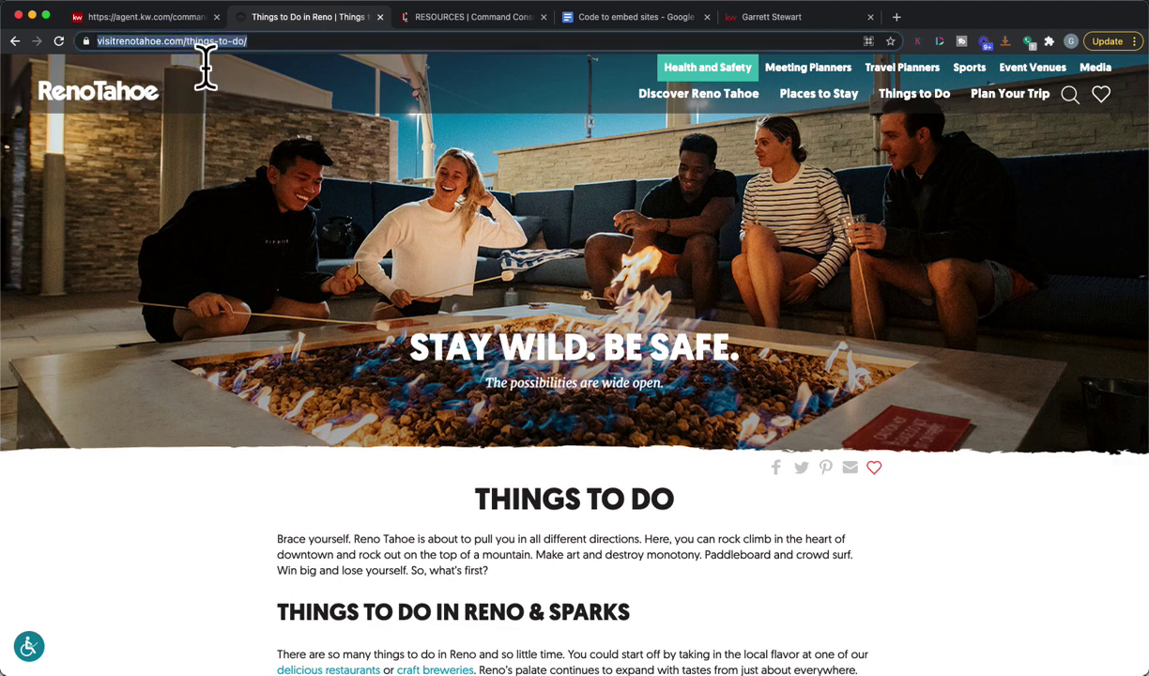
{"action": "left_click", "coordinate": [145, 17]}
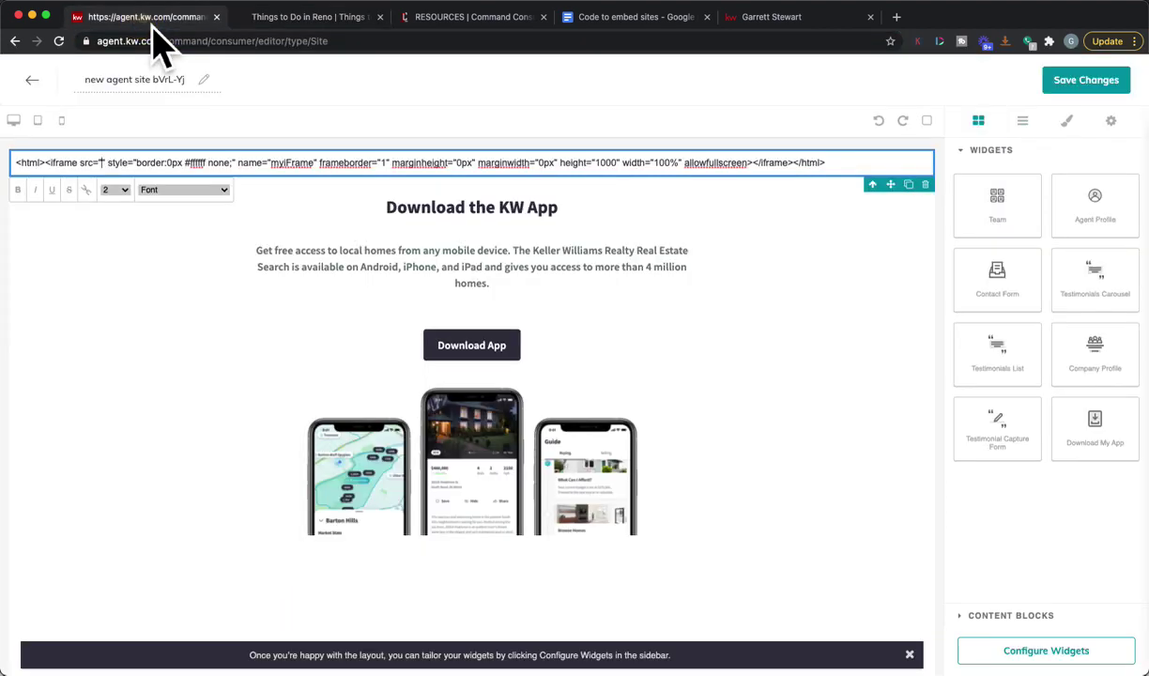
{"action": "left_click", "coordinate": [103, 164]}
{"action": "key", "text": "super+v"}
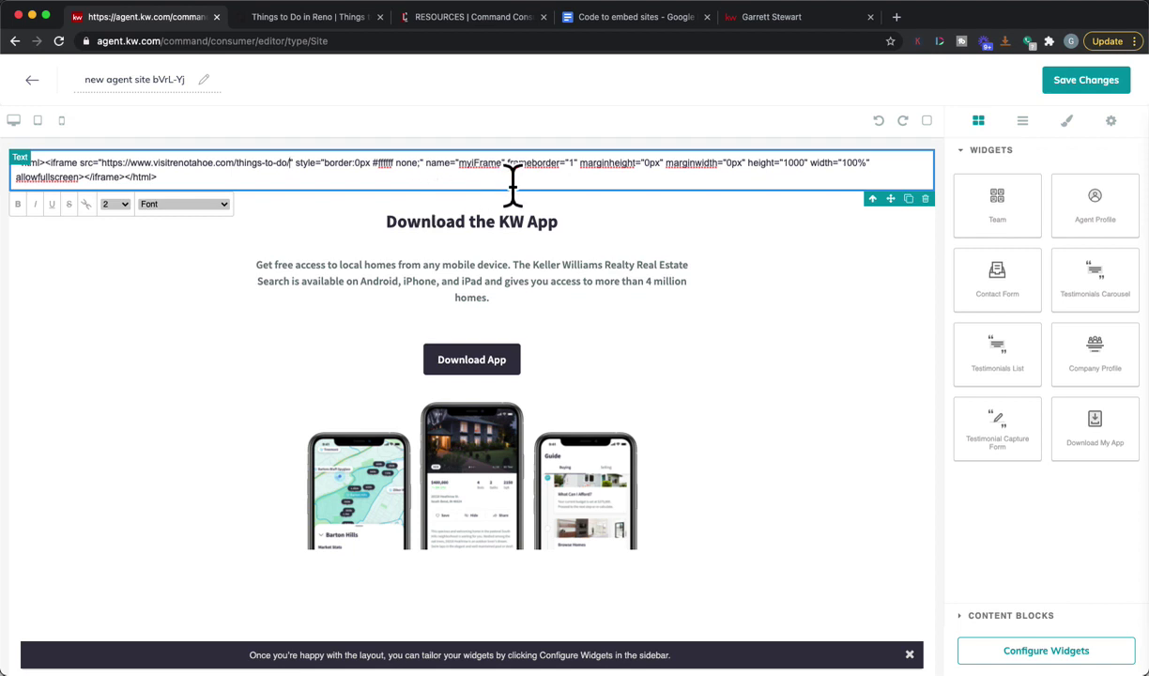
{"action": "left_click", "coordinate": [186, 89]}
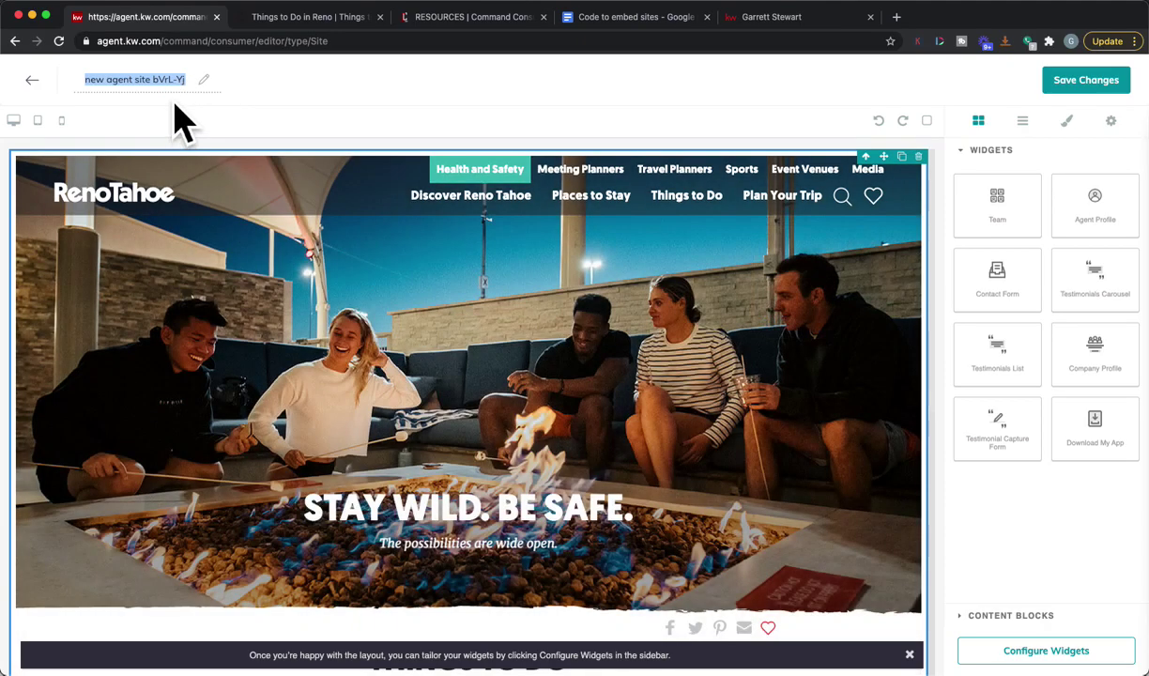
{"action": "scroll", "coordinate": [205, 387], "scroll_direction": "down", "scroll_amount": 15}
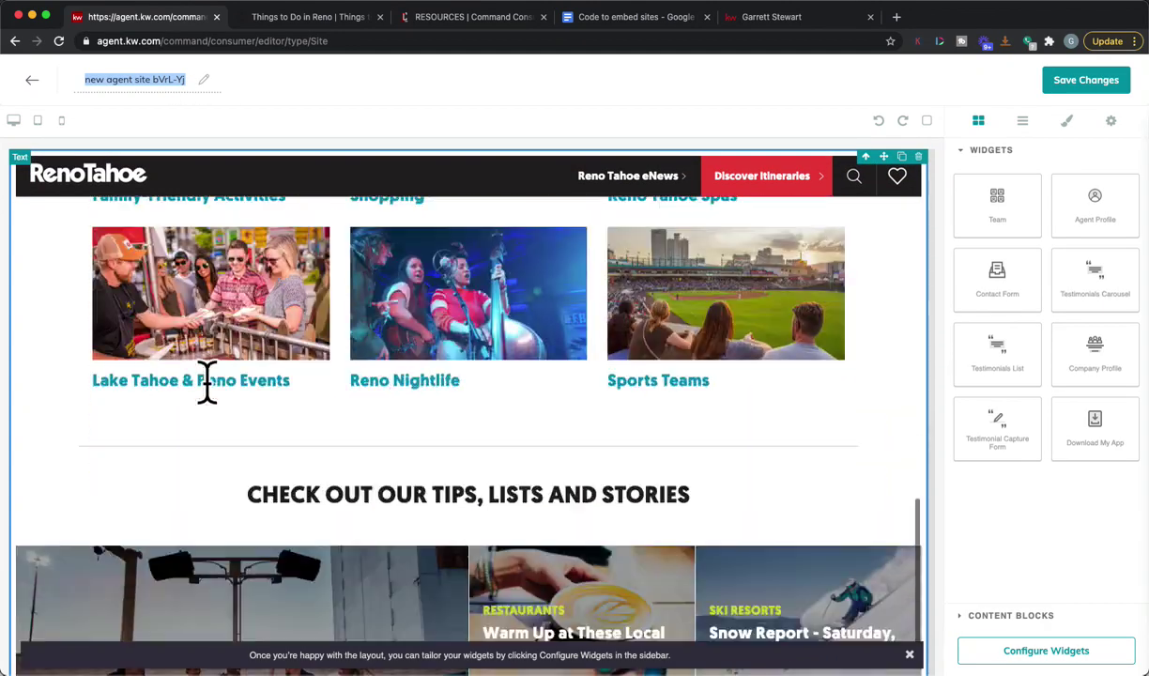
{"action": "scroll", "coordinate": [205, 389], "scroll_direction": "down", "scroll_amount": 10}
{"action": "scroll", "coordinate": [225, 394], "scroll_direction": "up", "scroll_amount": 12}
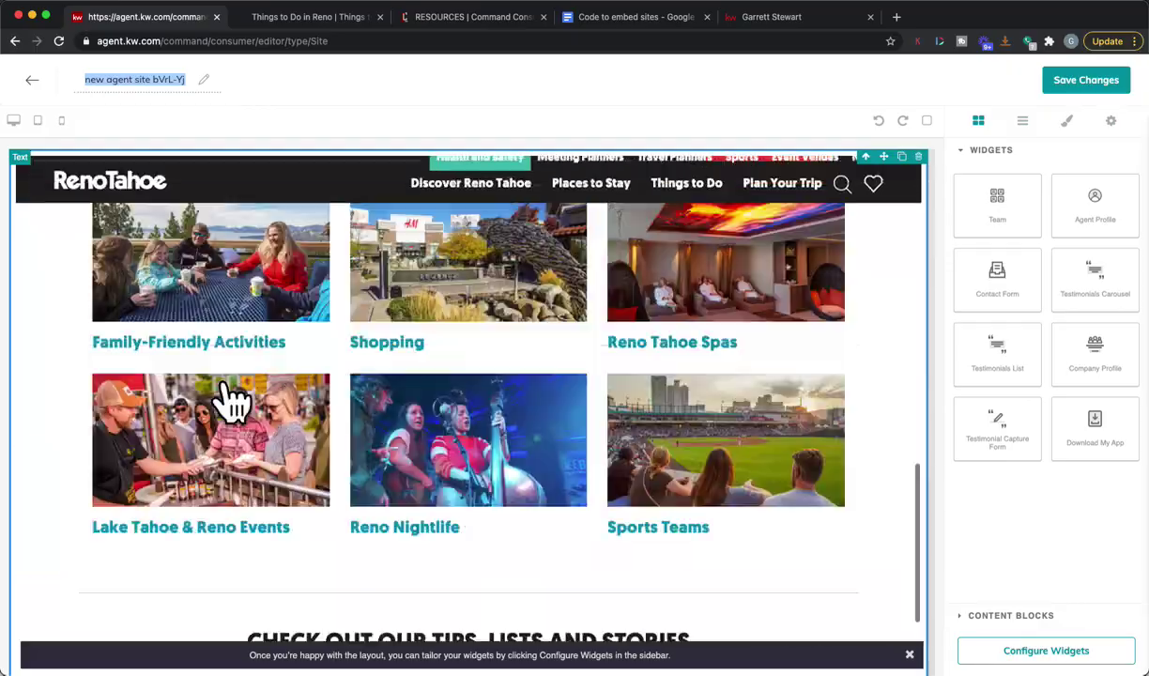
{"action": "scroll", "coordinate": [211, 385], "scroll_direction": "up", "scroll_amount": 10}
{"action": "scroll", "coordinate": [209, 376], "scroll_direction": "down", "scroll_amount": 20}
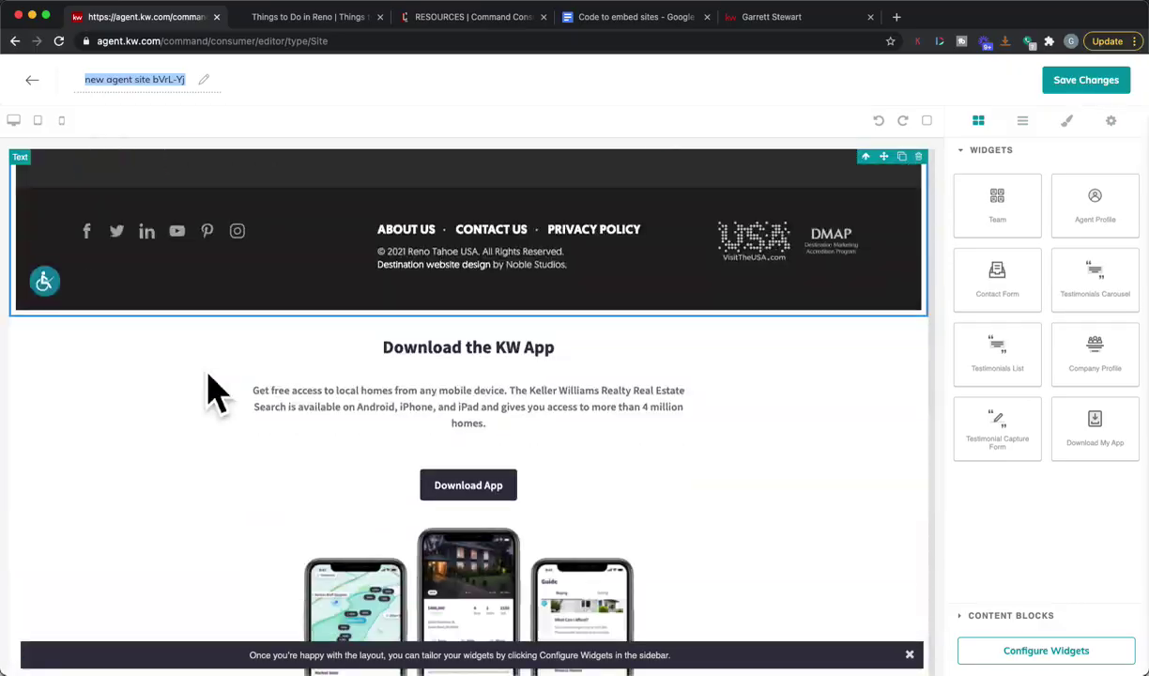
{"action": "scroll", "coordinate": [570, 414], "scroll_direction": "up", "scroll_amount": 10}
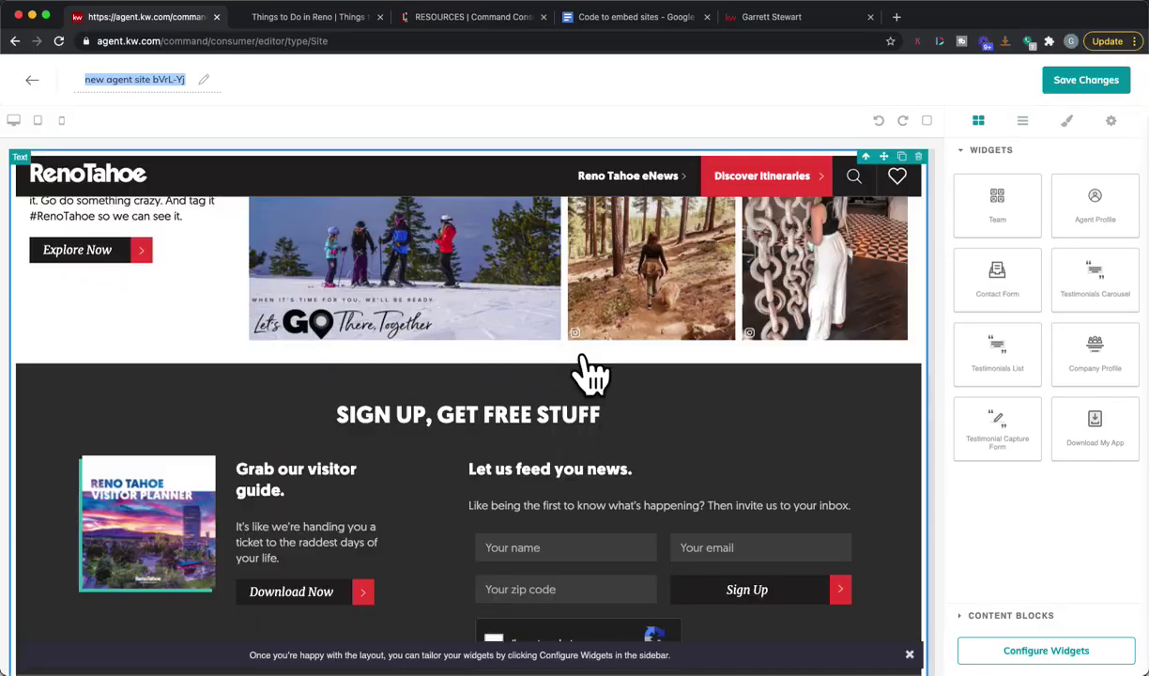
{"action": "scroll", "coordinate": [566, 355], "scroll_direction": "up", "scroll_amount": 10}
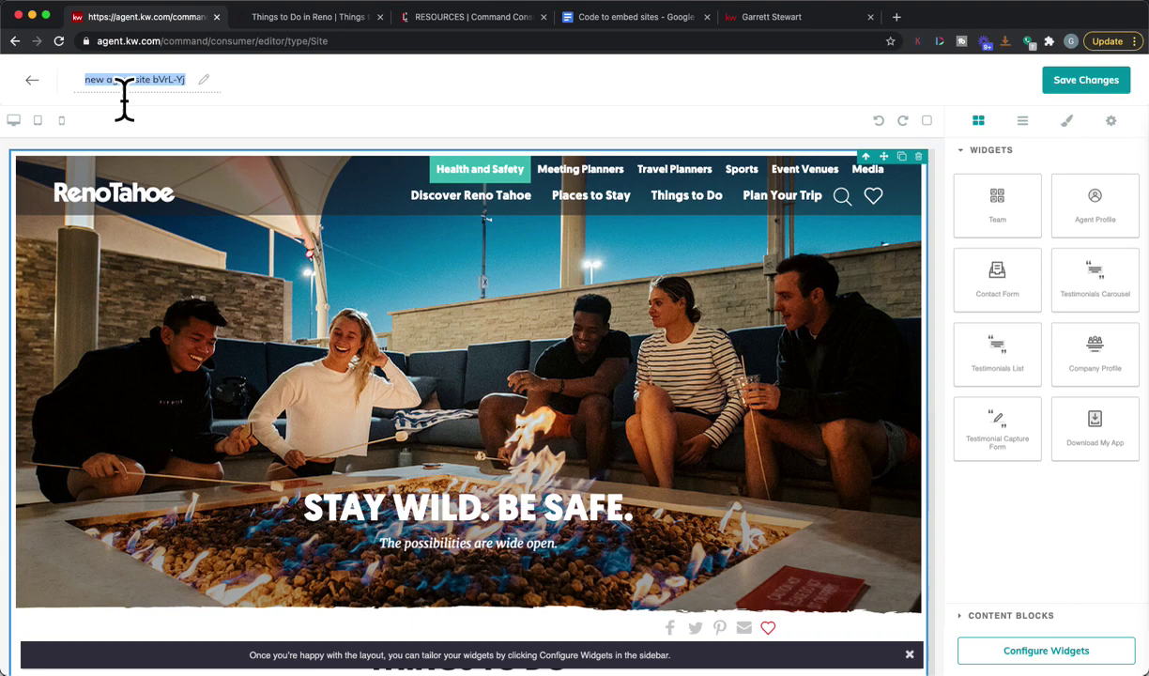
Title the page 'Things To Do in Reno Tahoe' and save the changes
{"action": "type", "text": "Things"}
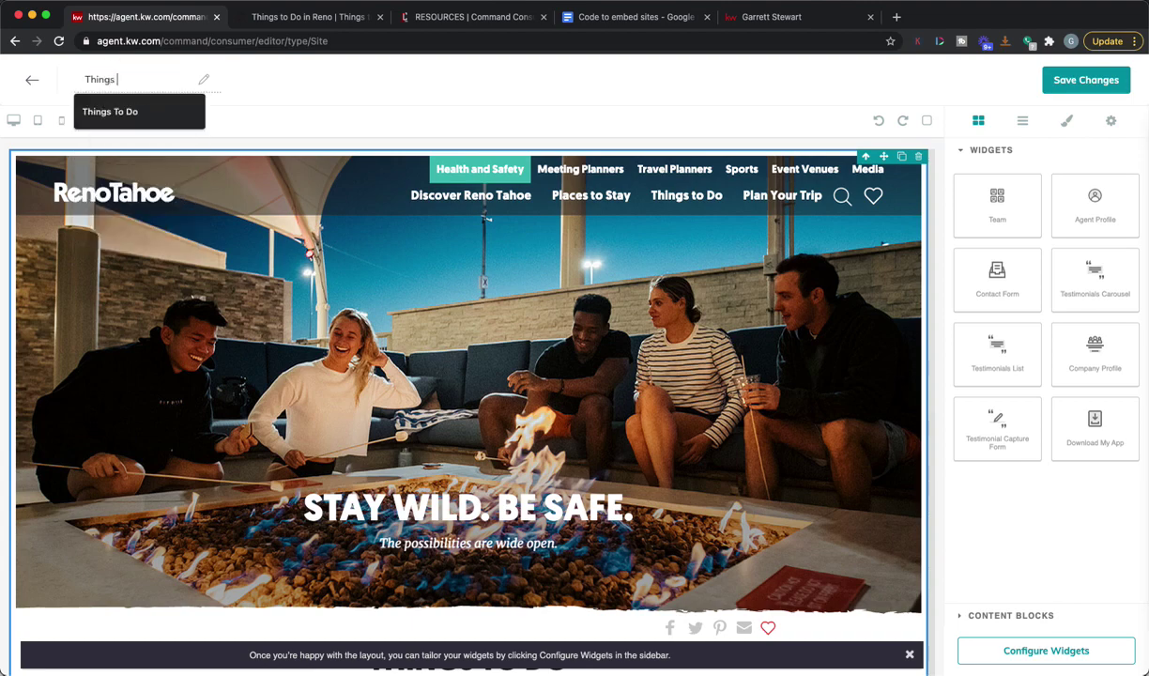
{"action": "type", "text": " To Do in R"}
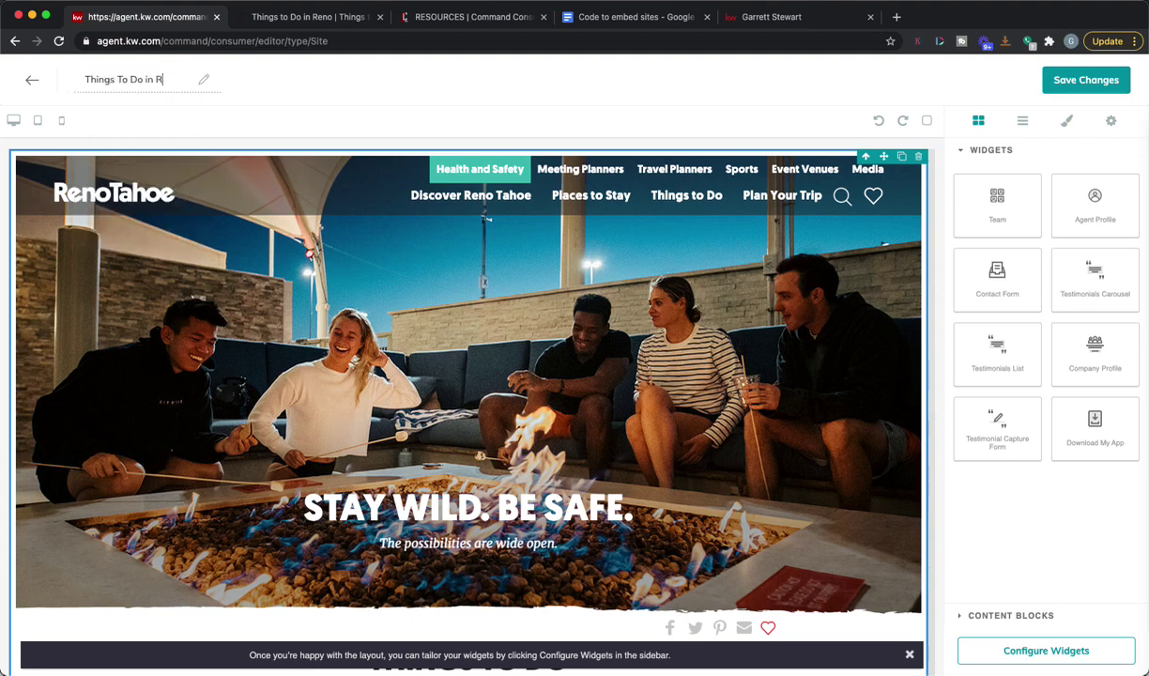
{"action": "type", "text": "eno Tahoe"}
{"action": "left_click", "coordinate": [1075, 82]}
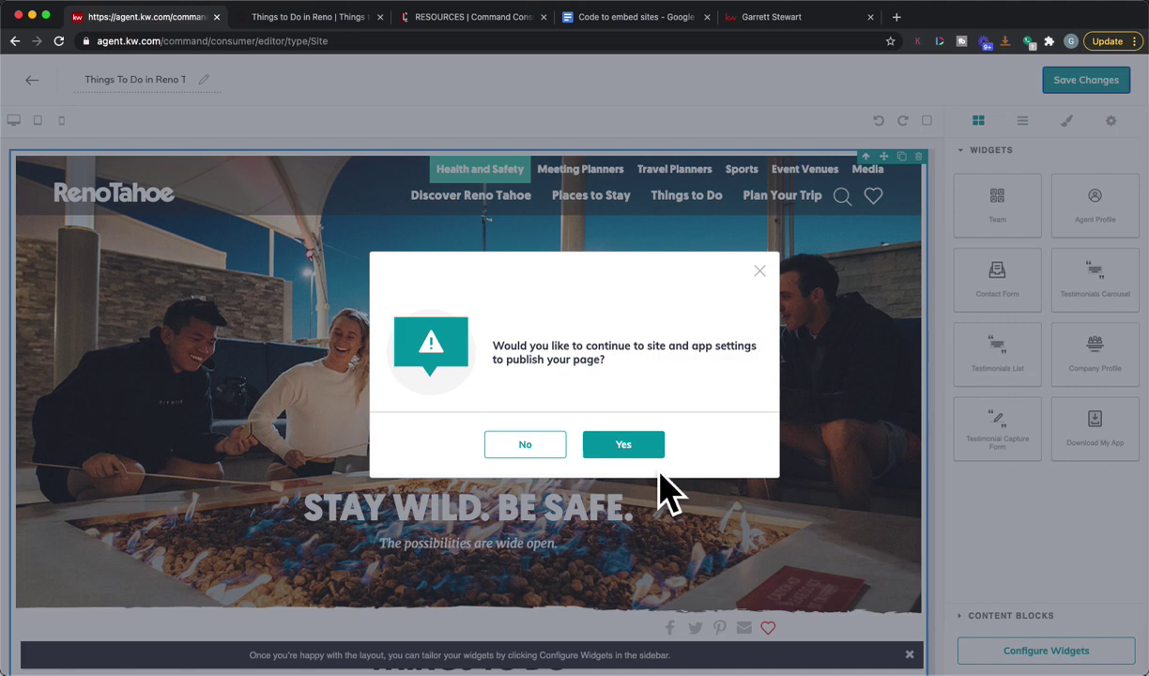
Add a new agent site page linked to the Things To Do in Reno Tahoe page
{"action": "left_click", "coordinate": [629, 450]}
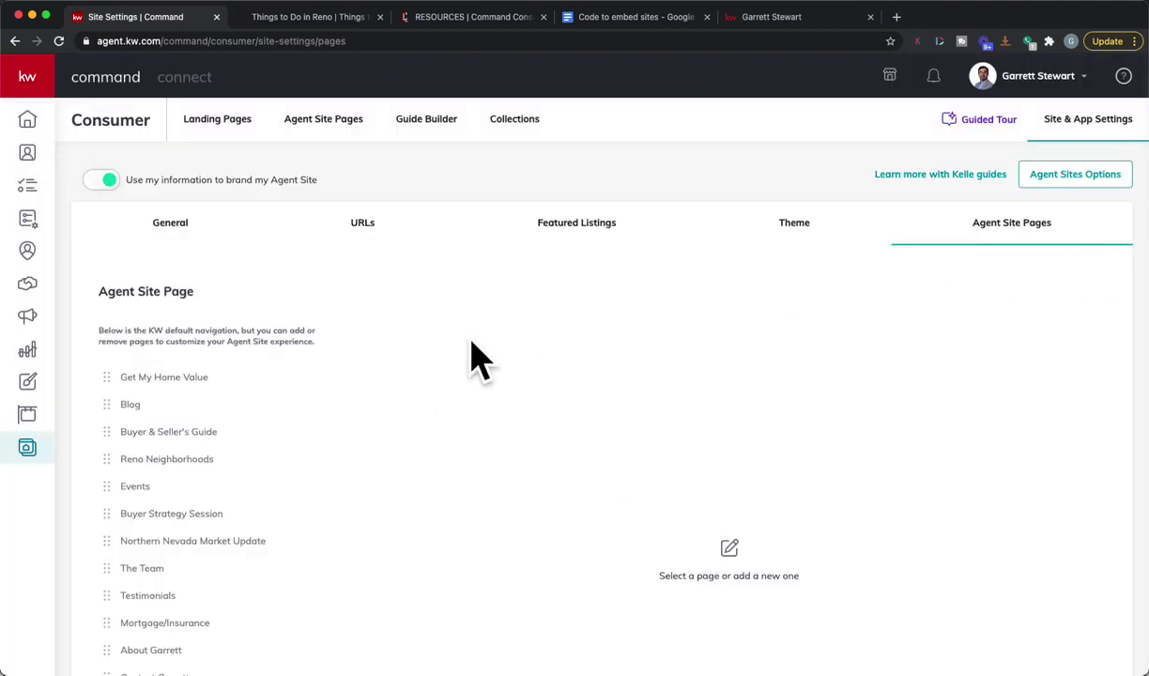
{"action": "scroll", "coordinate": [295, 528], "scroll_direction": "down", "scroll_amount": 3}
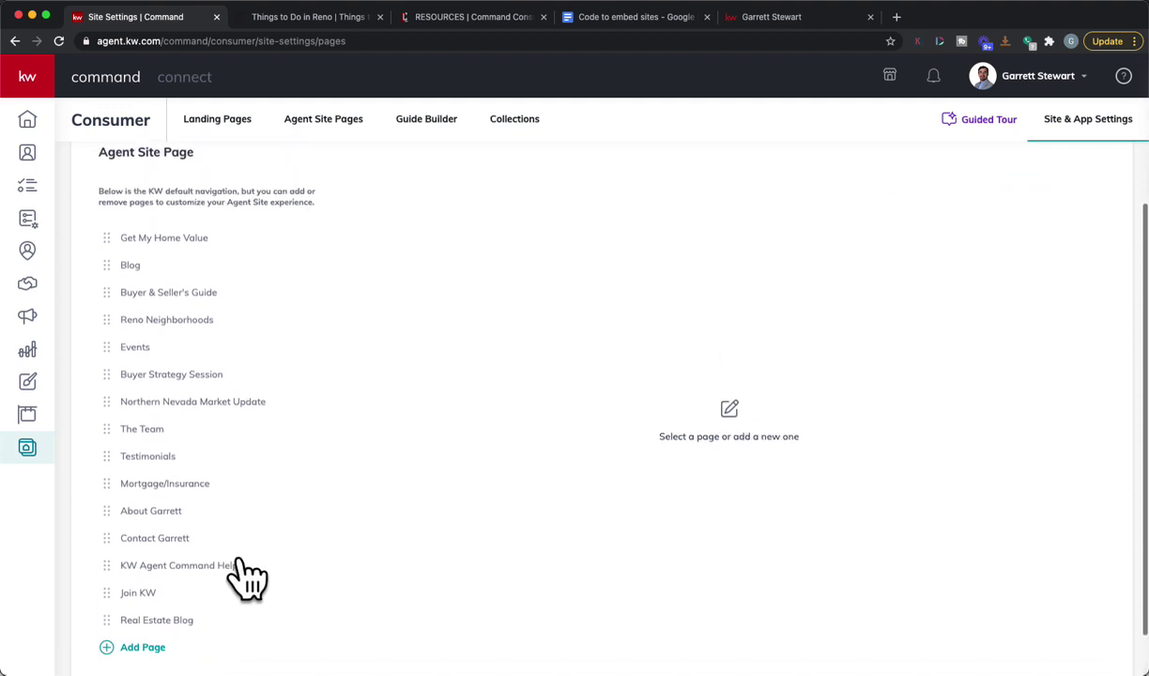
{"action": "left_click", "coordinate": [143, 647]}
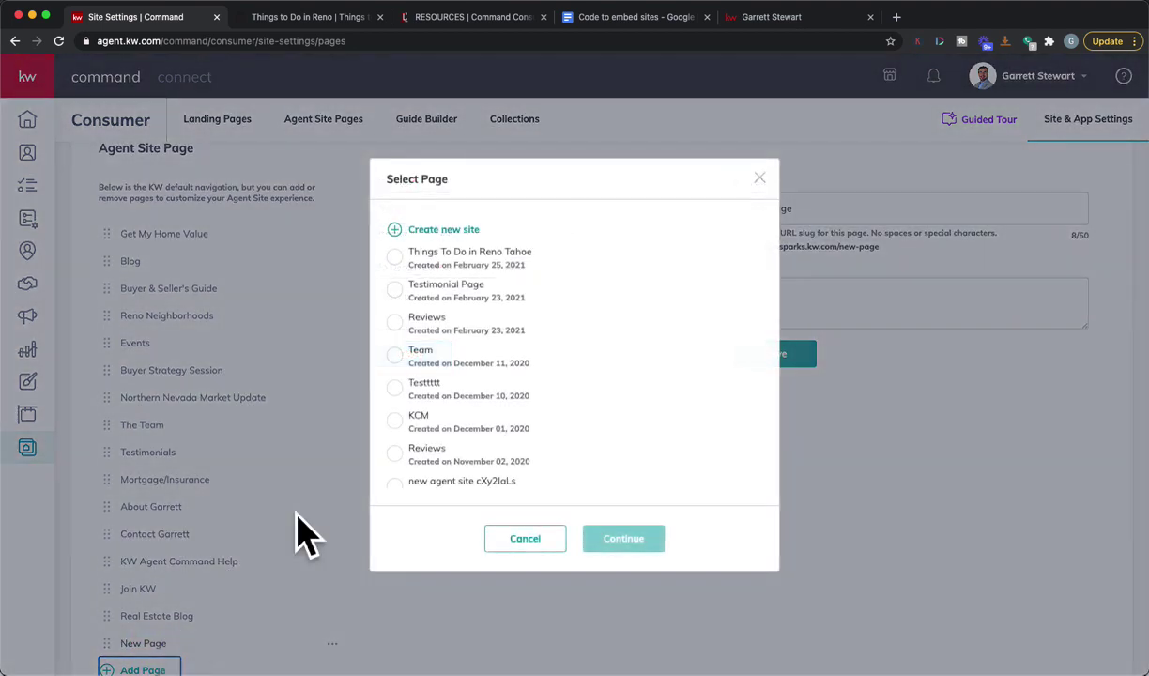
{"action": "left_click", "coordinate": [427, 270]}
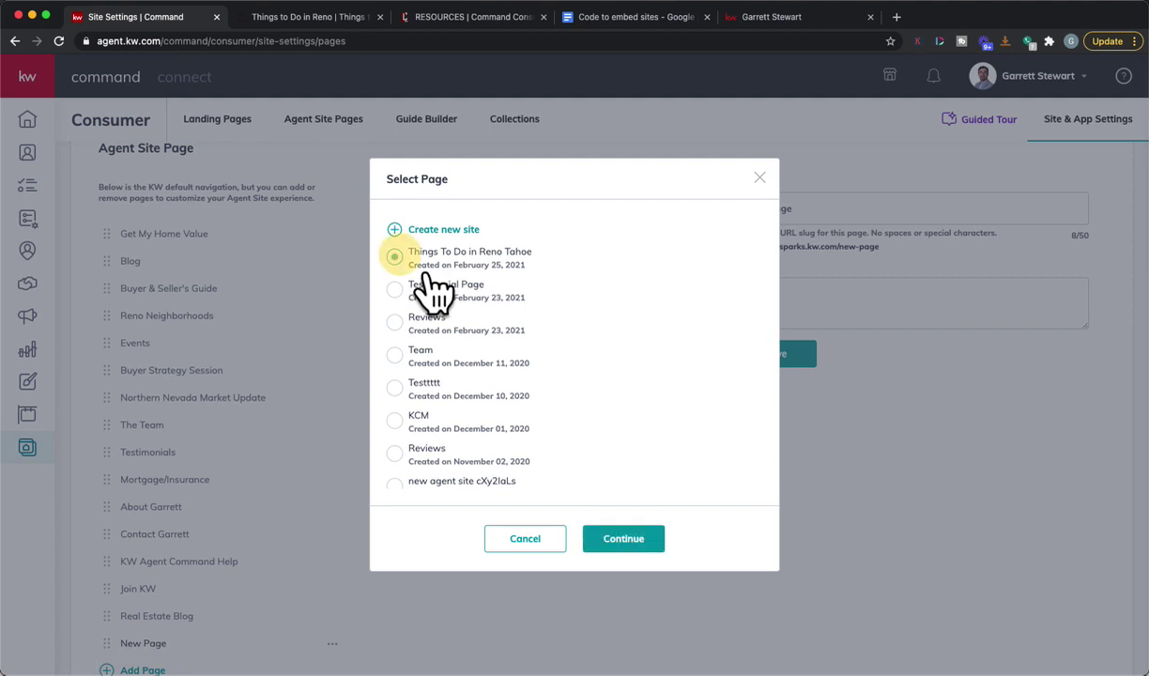
{"action": "left_click", "coordinate": [622, 538]}
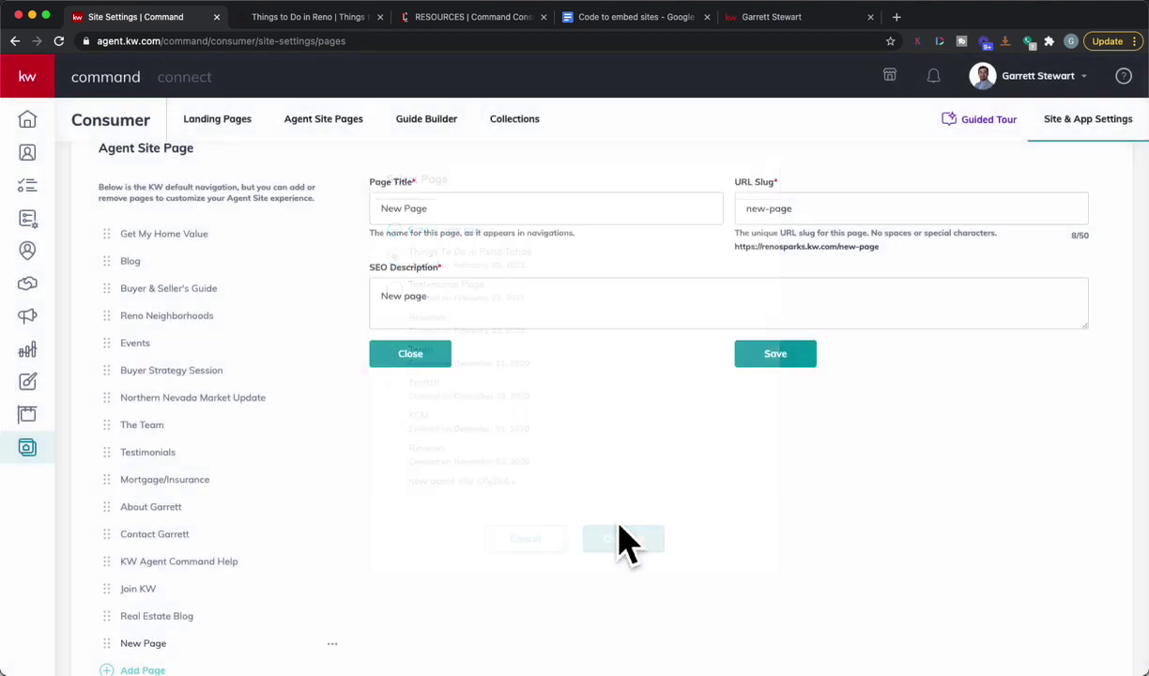
Retitle the new page from 'New Page' to 'Things To Do In Reno/Tahoe'
{"action": "left_click", "coordinate": [483, 354]}
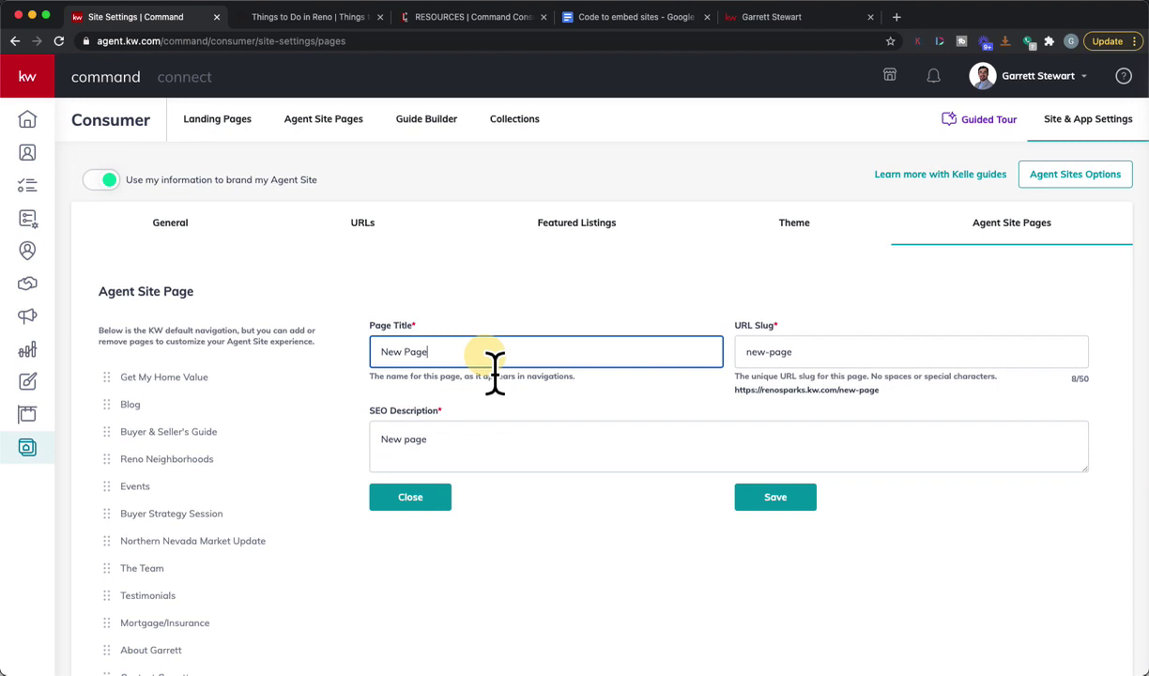
{"action": "triple_click", "coordinate": [484, 355]}
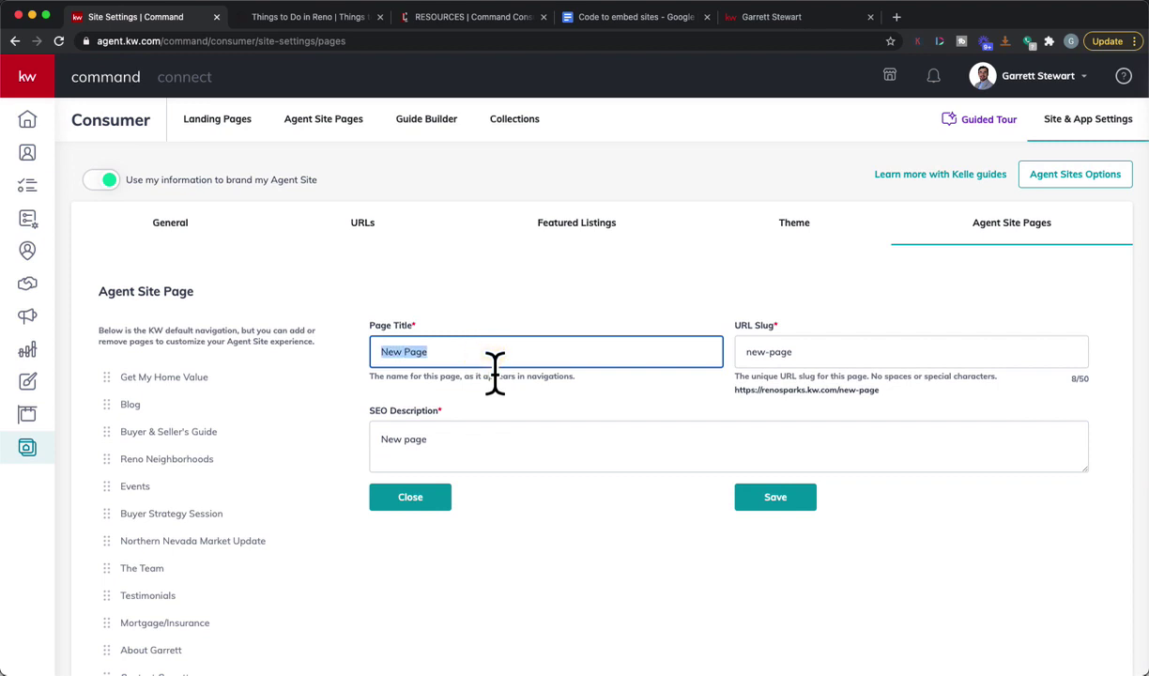
{"action": "type", "text": "Things To Do In Reno/Tahoe"}
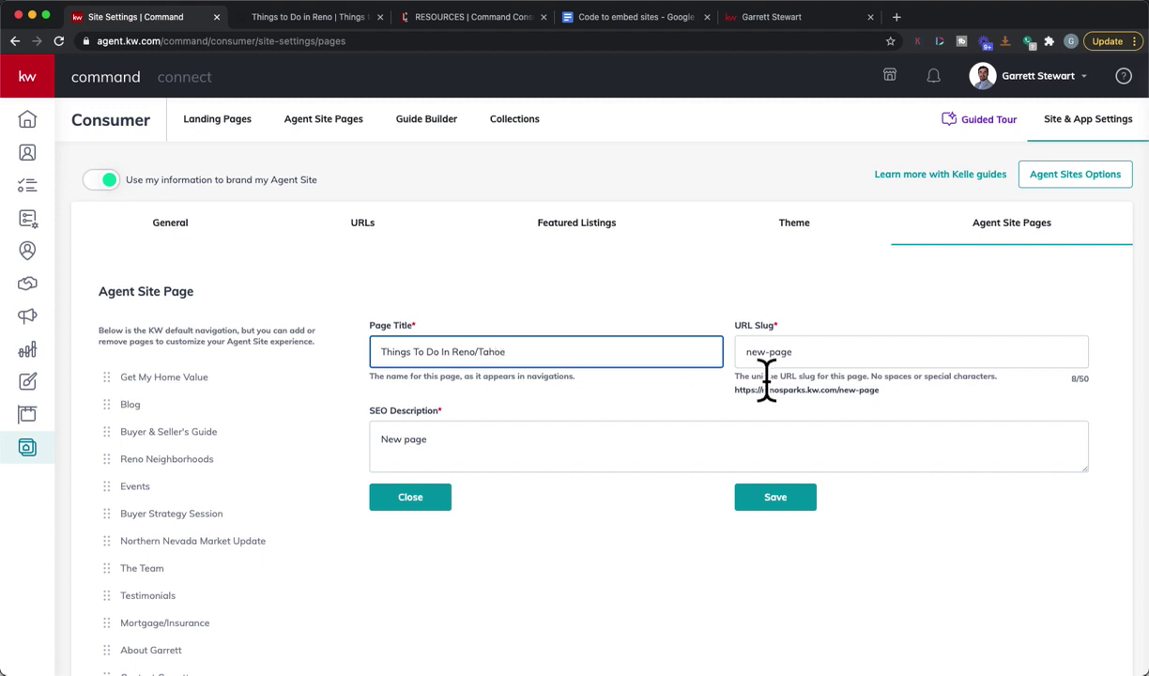
Change the URL slug from new-page to things-to-do
{"action": "left_click", "coordinate": [801, 364]}
{"action": "double_click", "coordinate": [801, 364]}
{"action": "type", "text": "things-to-do"}
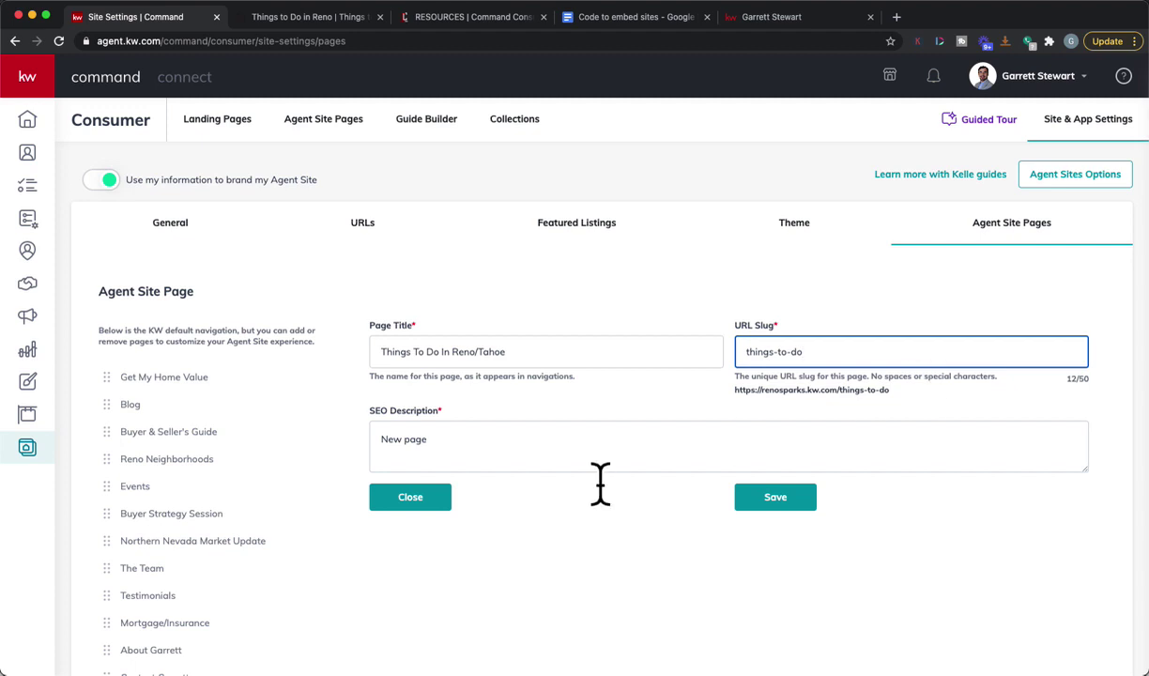
Set the SEO description to 'Things To Do in Reno/Tahoe' and save the page settings
{"action": "double_click", "coordinate": [470, 462]}
{"action": "left_click", "coordinate": [470, 460]}
{"action": "key", "text": "ctrl+a"}
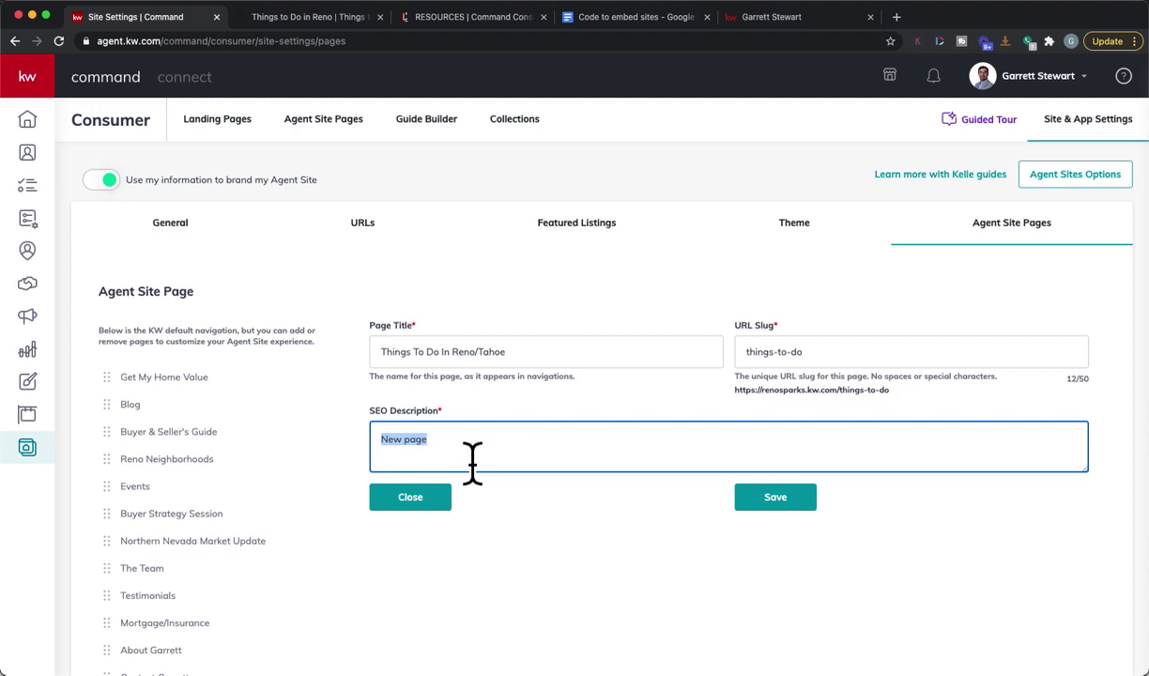
{"action": "type", "text": "Her"}
{"action": "left_click", "coordinate": [777, 491]}
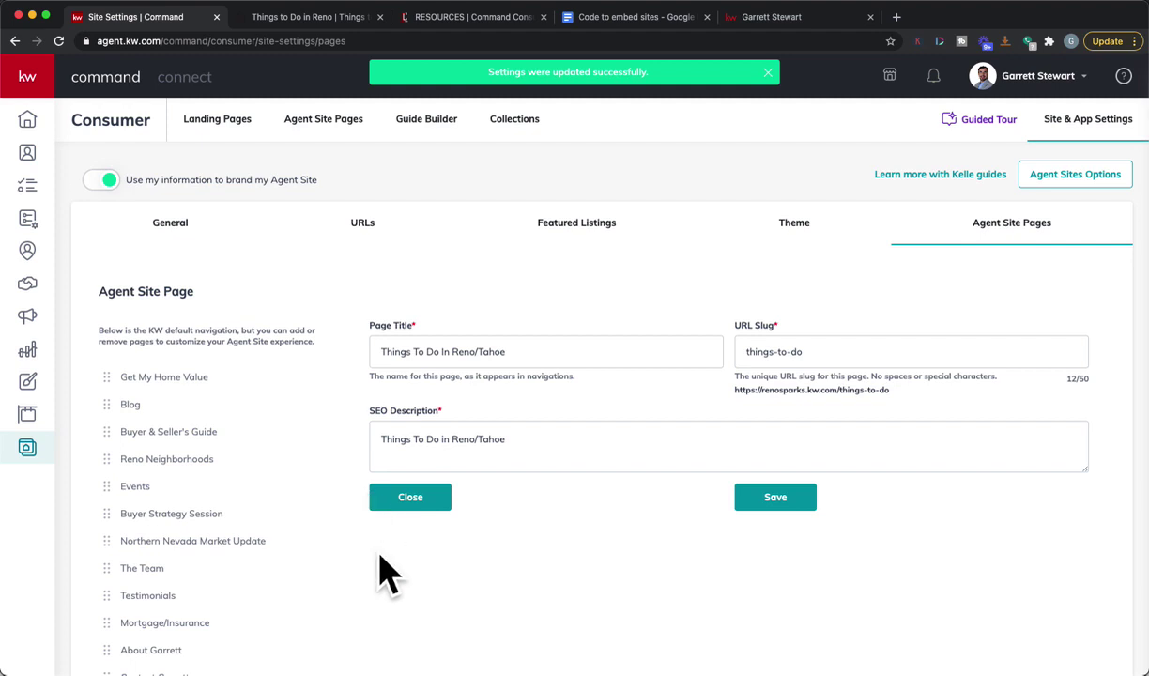
{"action": "scroll", "coordinate": [380, 570], "scroll_direction": "down", "scroll_amount": 1}
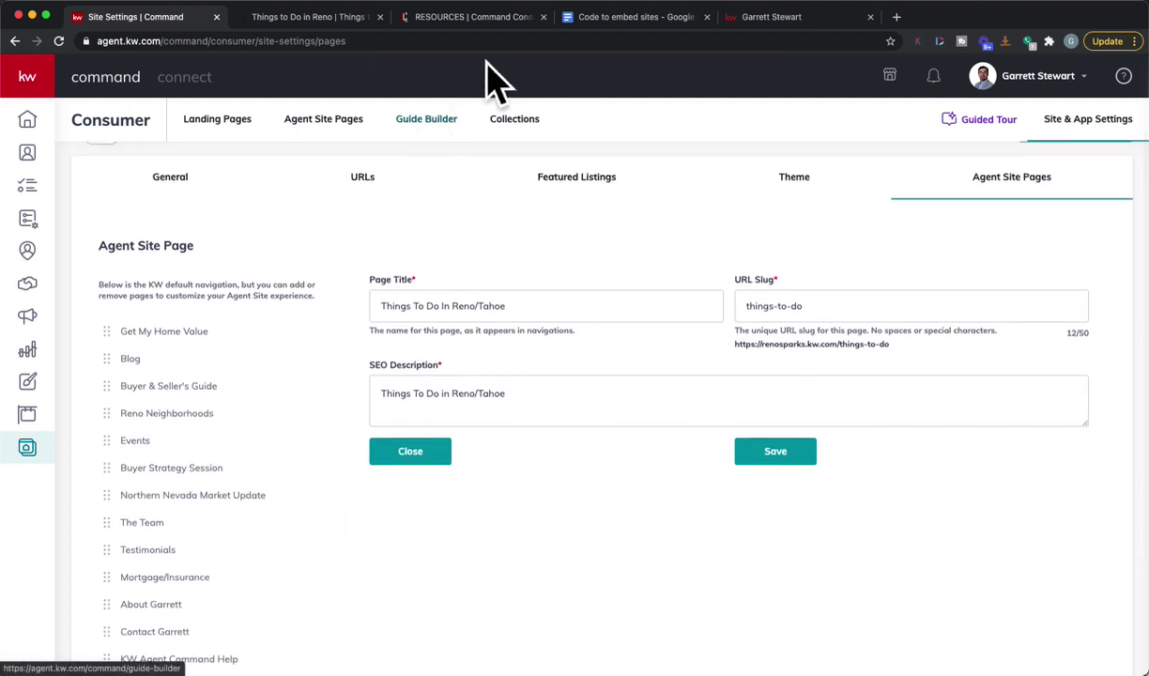
Reload the live agent website and open the new Things To Do In Reno/Tahoe menu page
{"action": "left_click", "coordinate": [777, 19]}
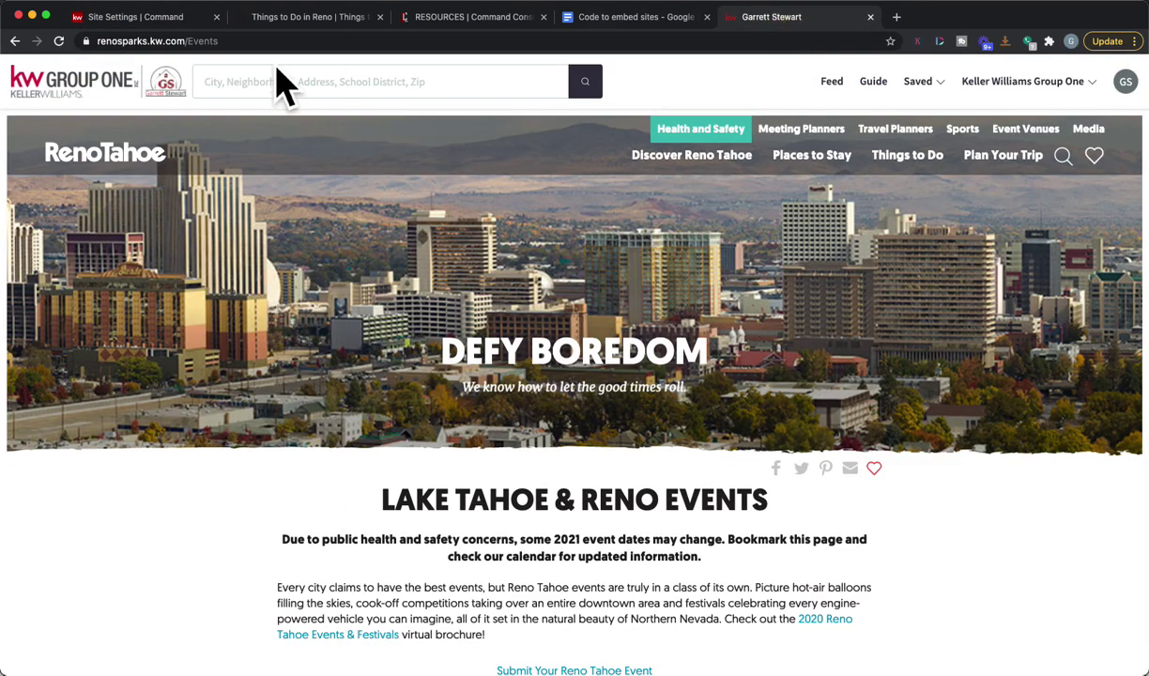
{"action": "left_click", "coordinate": [58, 41]}
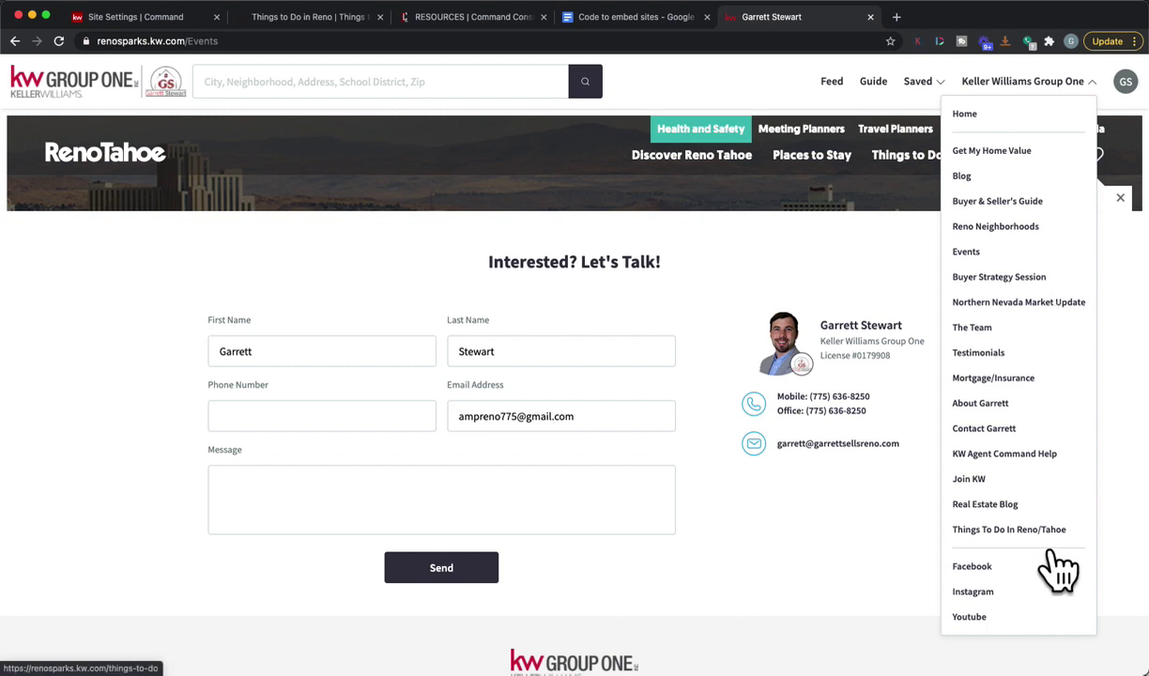
{"action": "left_click", "coordinate": [1049, 554]}
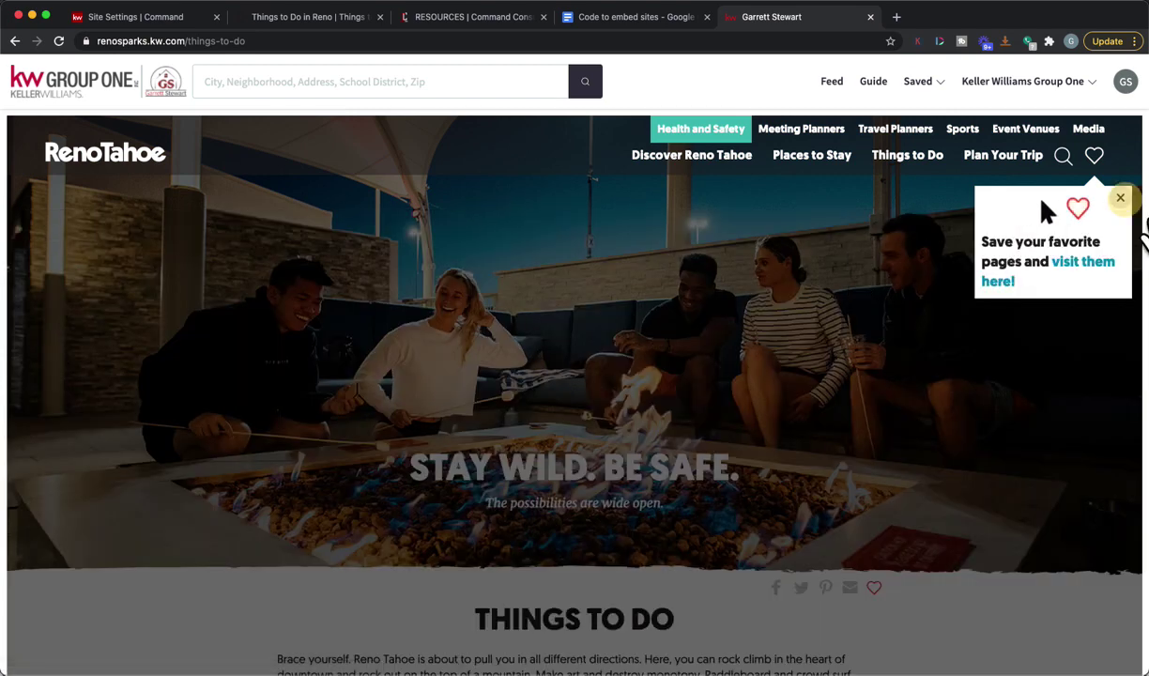
Review the embedded Reno Tahoe content, then go to Command Consult's Resources & FAQ page
{"action": "left_click", "coordinate": [939, 225]}
{"action": "scroll", "coordinate": [602, 421], "scroll_direction": "down", "scroll_amount": 15}
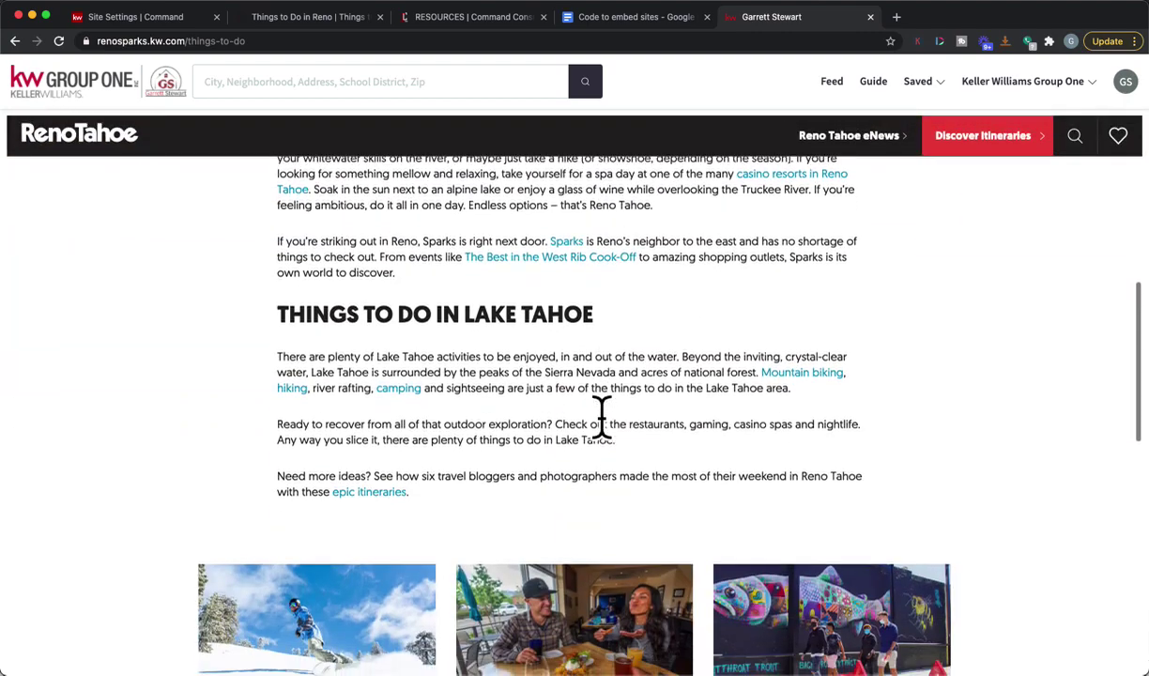
{"action": "scroll", "coordinate": [602, 415], "scroll_direction": "up", "scroll_amount": 15}
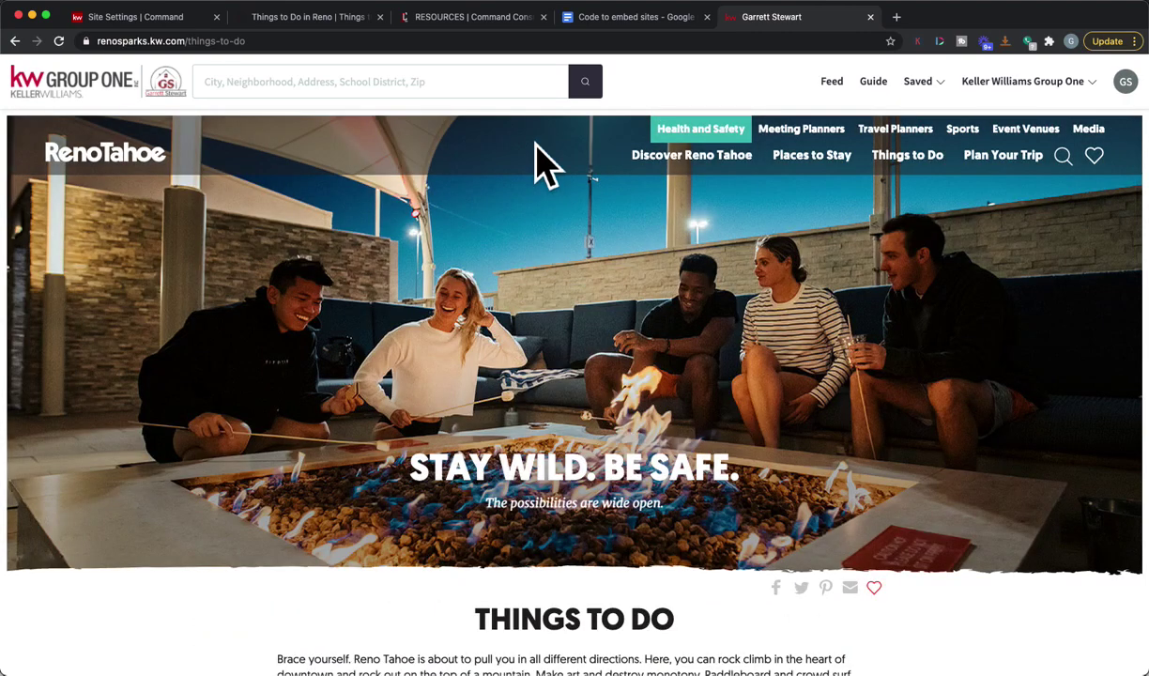
{"action": "left_click", "coordinate": [449, 20]}
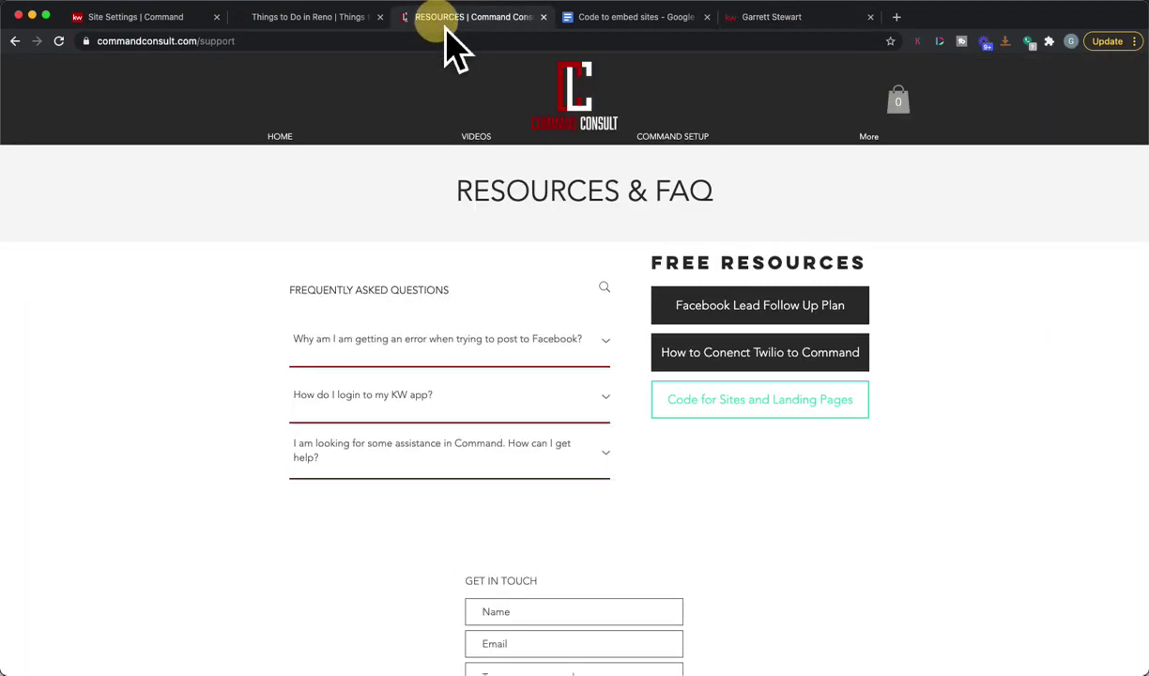